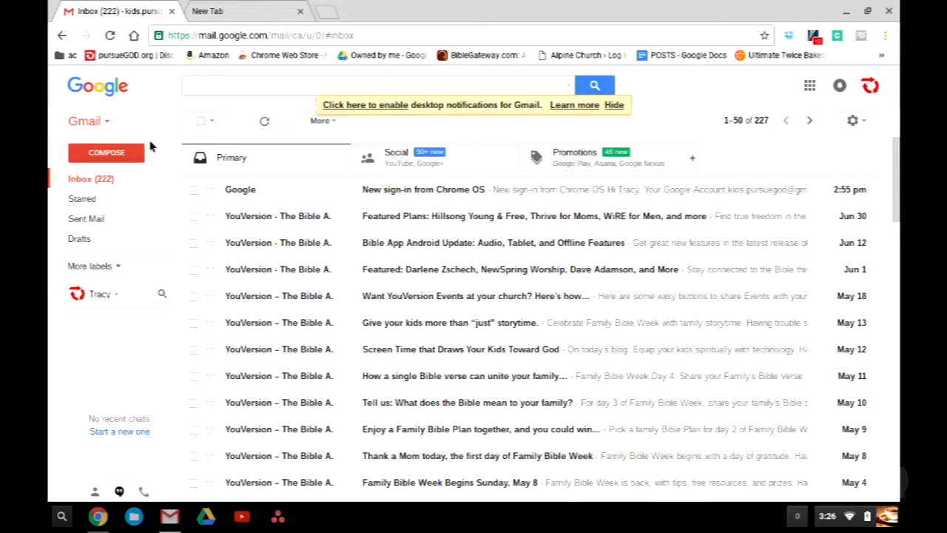
- Open Google Drive from the Gmail inbox and create a new blank Google Slides presentation
{"action": "left_click", "coordinate": [810, 86]}
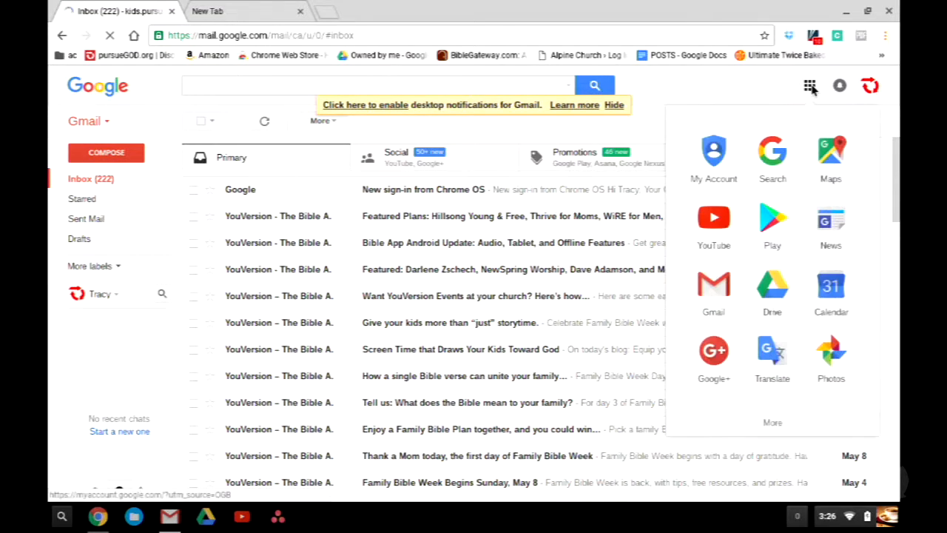
{"action": "left_click", "coordinate": [772, 296]}
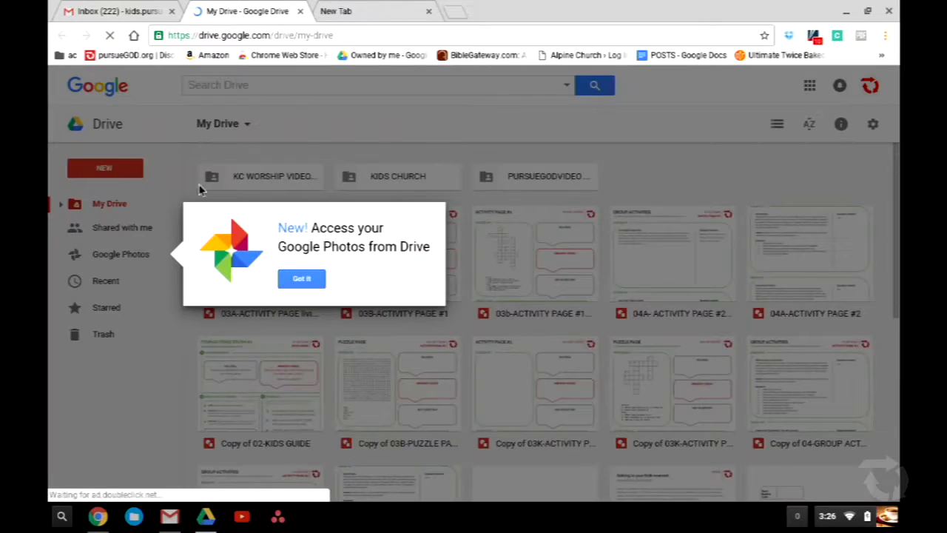
{"action": "left_click", "coordinate": [199, 189]}
{"action": "left_click", "coordinate": [124, 174]}
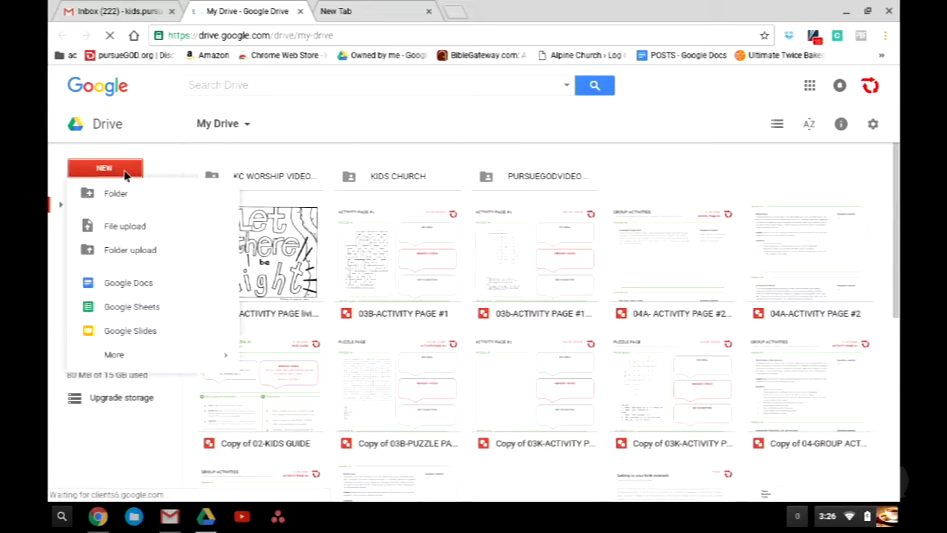
{"action": "left_click", "coordinate": [135, 332]}
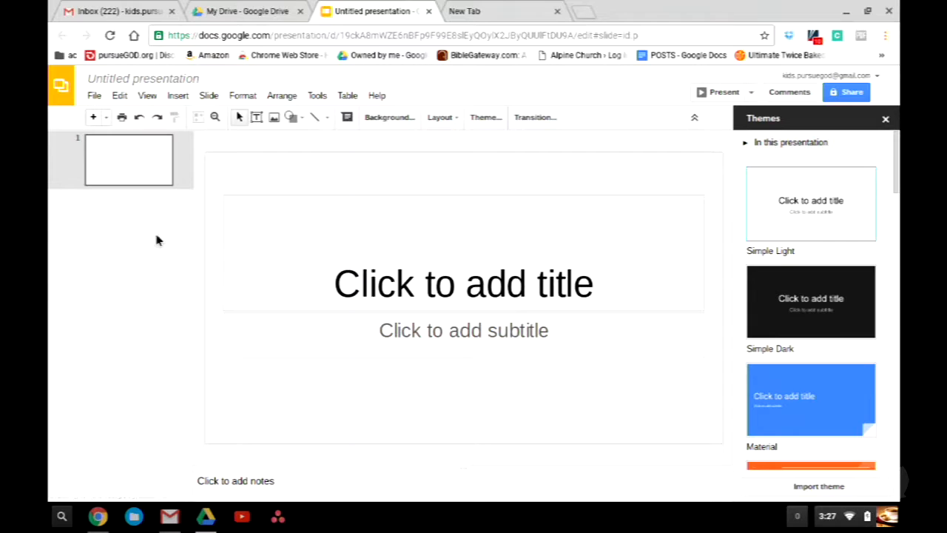
- Rename the untitled presentation as Habits 1
{"action": "left_click", "coordinate": [169, 77]}
{"action": "type", "text": "Habits 1"}
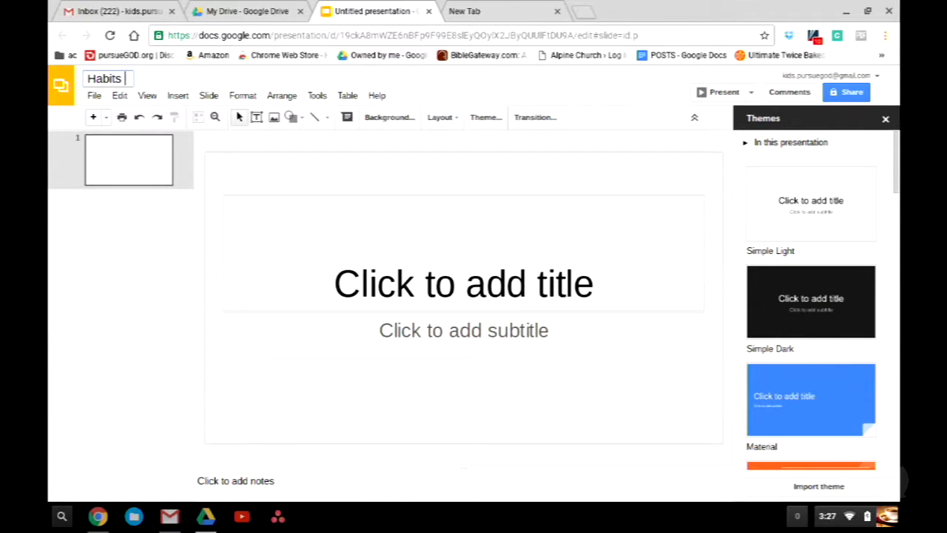
{"action": "key", "text": "Return"}
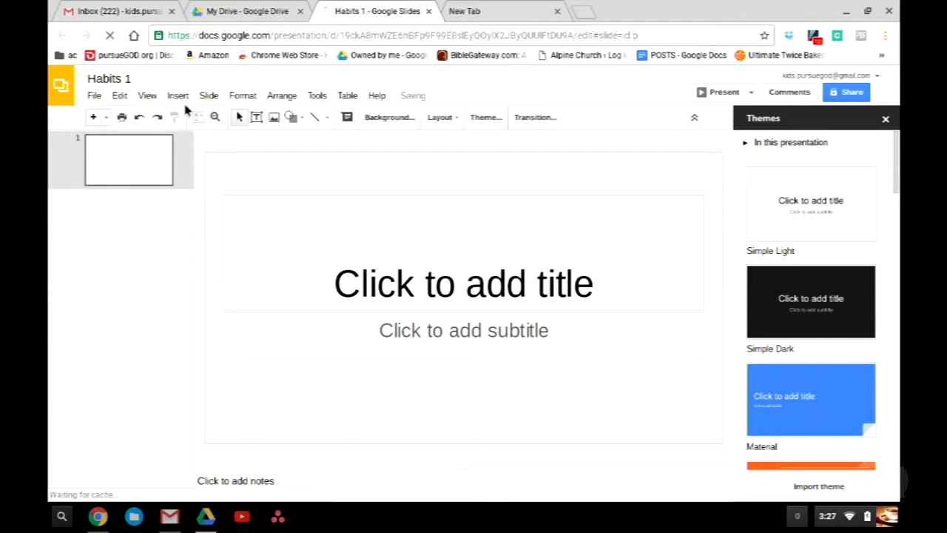
- Load the Sermonlink schedule page at pursuegod.org/schedule in the empty browser tab
{"action": "left_click", "coordinate": [548, 8]}
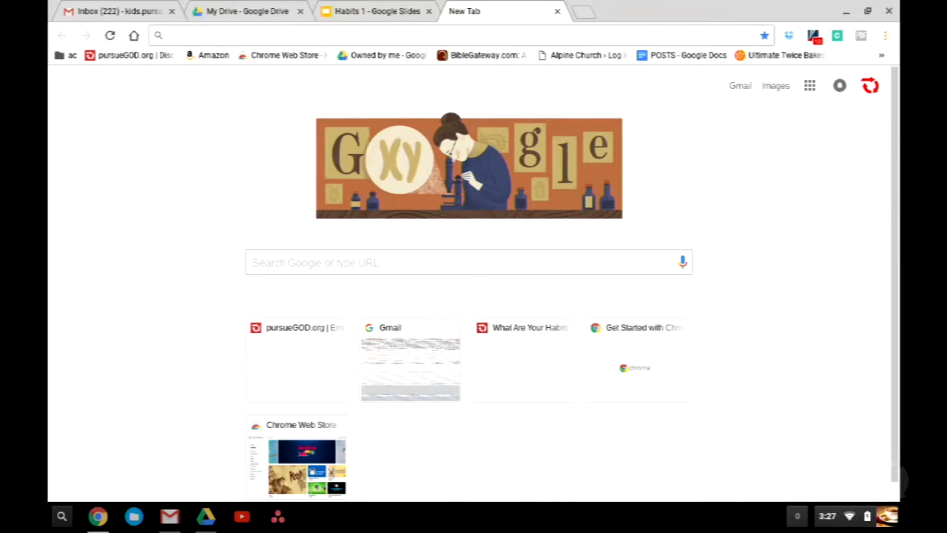
{"action": "type", "text": "pursuegod.org/c"}
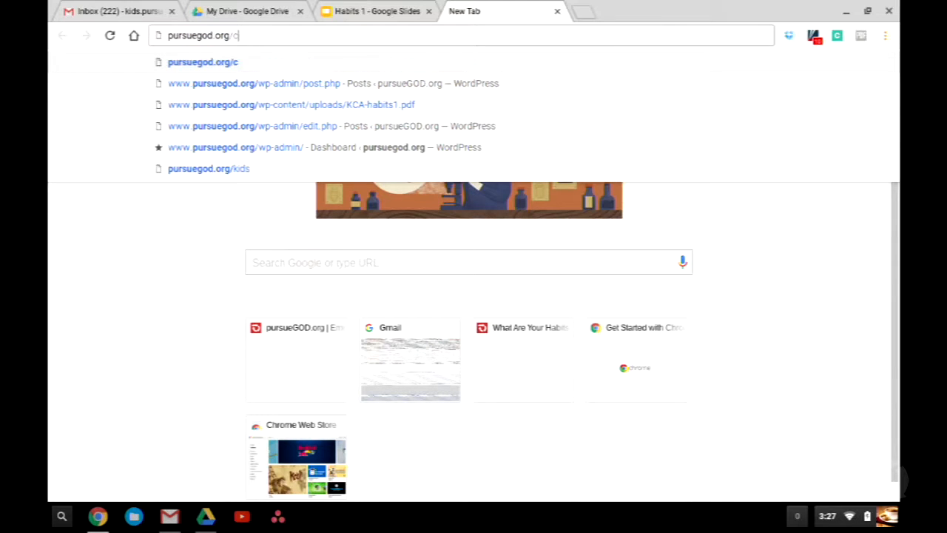
{"action": "type", "text": "hedu"}
{"action": "key", "text": "BackSpace"}
{"action": "key", "text": "BackSpace"}
{"action": "key", "text": "BackSpace"}
{"action": "key", "text": "BackSpace"}
{"action": "key", "text": "BackSpace"}
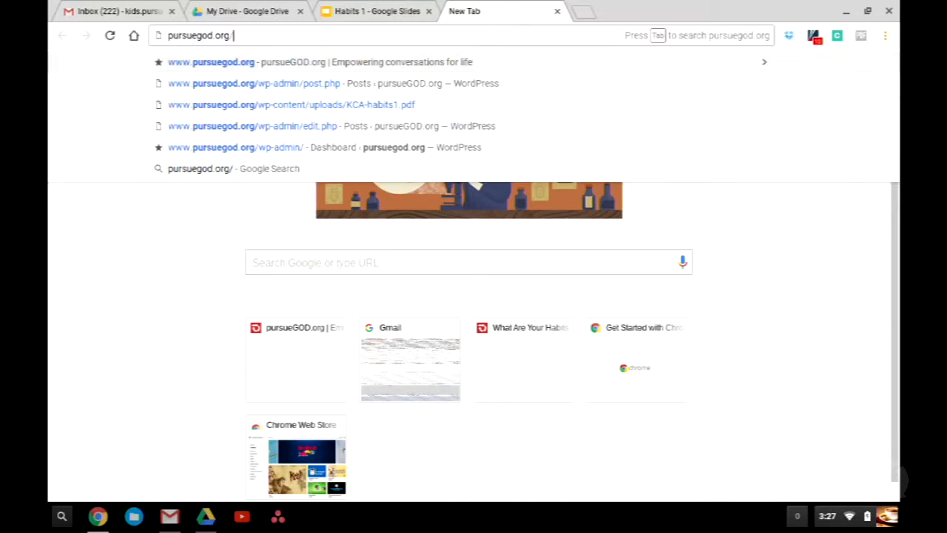
{"action": "type", "text": "schedul"}
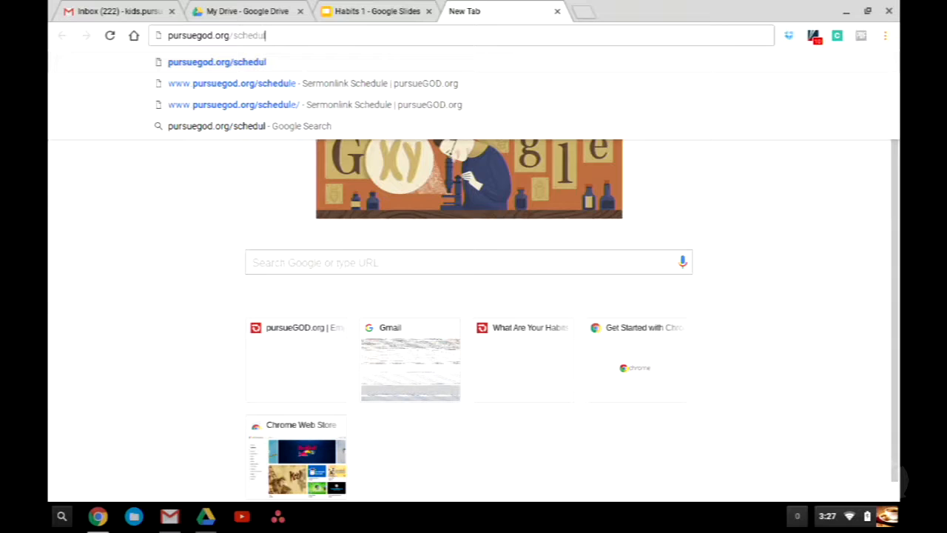
{"action": "type", "text": "e"}
{"action": "key", "text": "Return"}
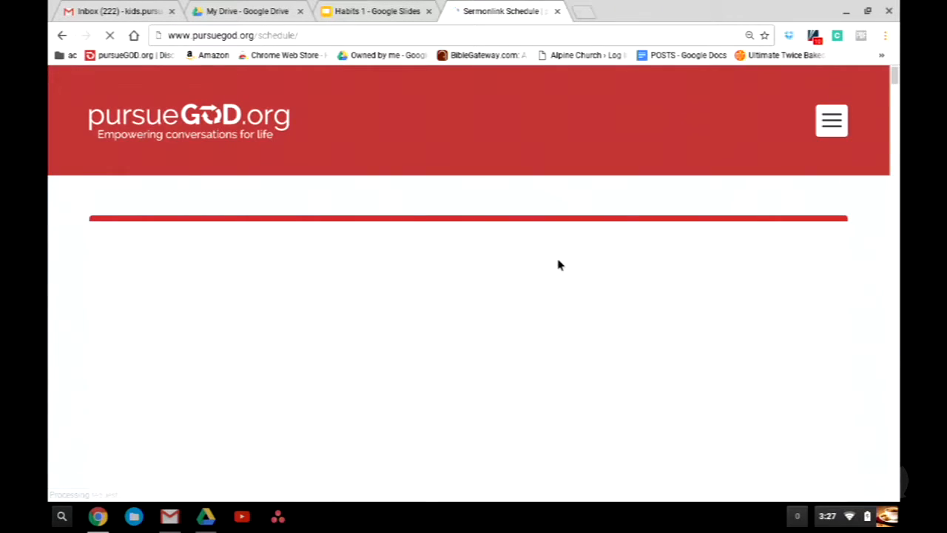
- Open the "What Are Your Habits? (Kids)" lesson listed under Week 1 of the Habits series
{"action": "scroll", "coordinate": [558, 265], "scroll_direction": "down", "scroll_amount": 2}
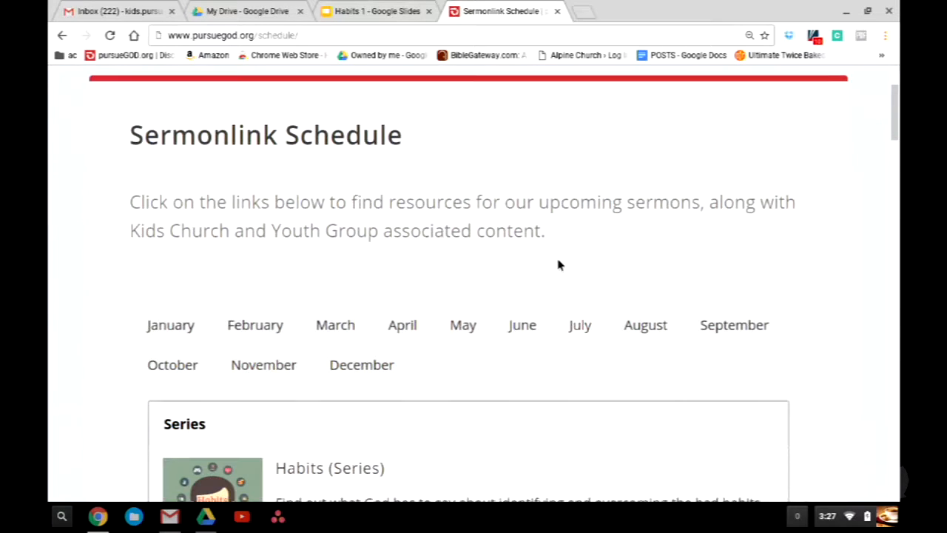
{"action": "scroll", "coordinate": [558, 265], "scroll_direction": "down", "scroll_amount": 6}
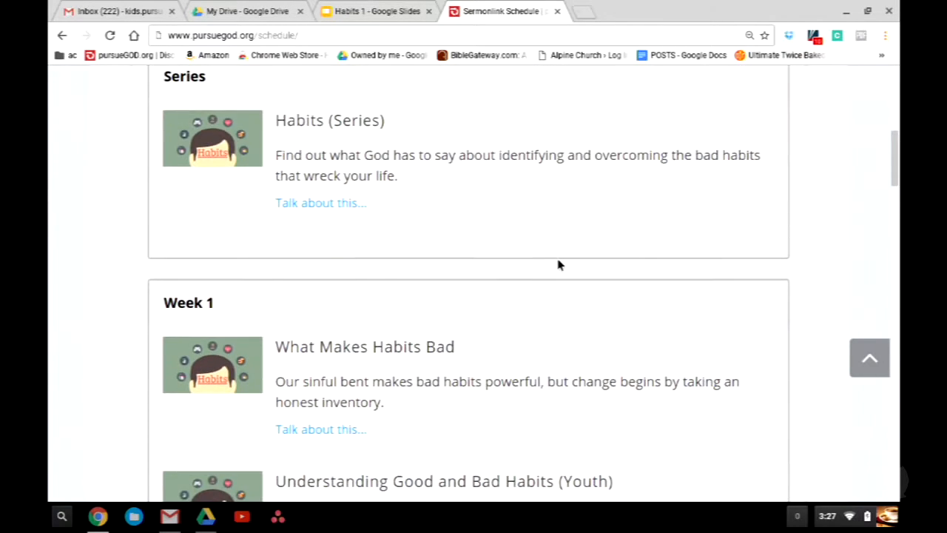
{"action": "scroll", "coordinate": [558, 265], "scroll_direction": "up", "scroll_amount": 4}
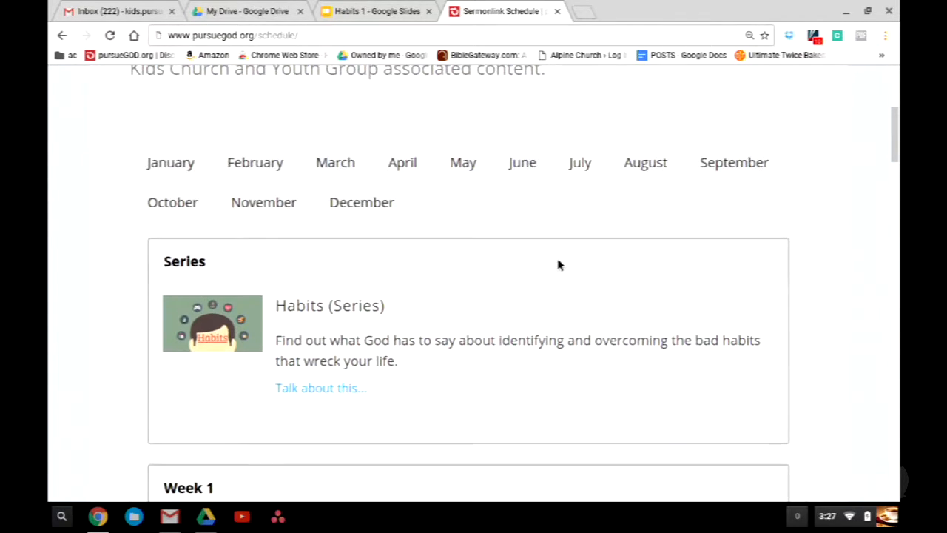
{"action": "scroll", "coordinate": [559, 265], "scroll_direction": "down", "scroll_amount": 3}
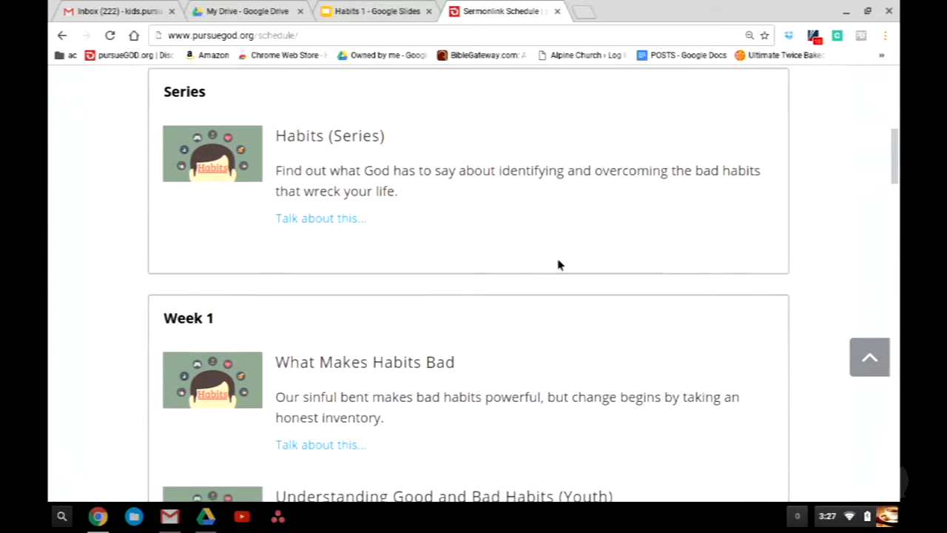
{"action": "scroll", "coordinate": [559, 265], "scroll_direction": "down", "scroll_amount": 3}
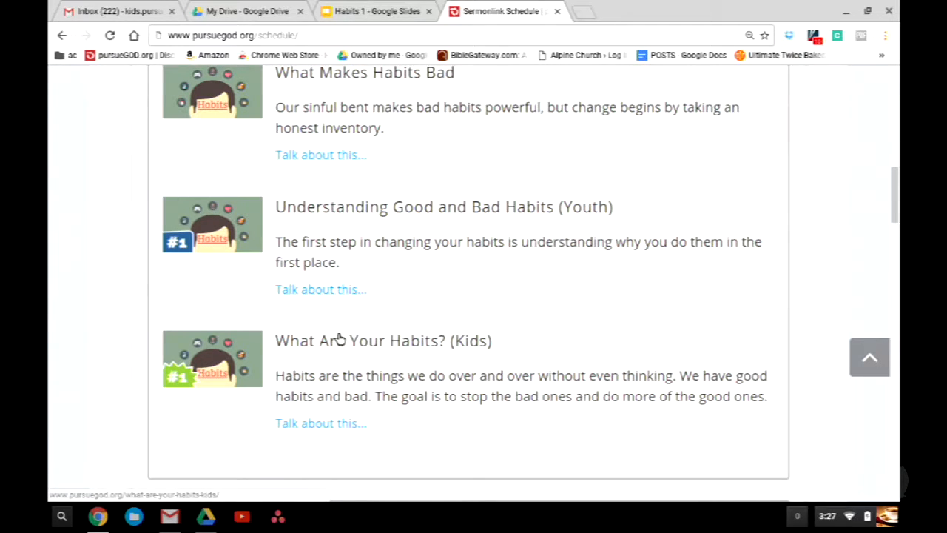
{"action": "left_click", "coordinate": [339, 338]}
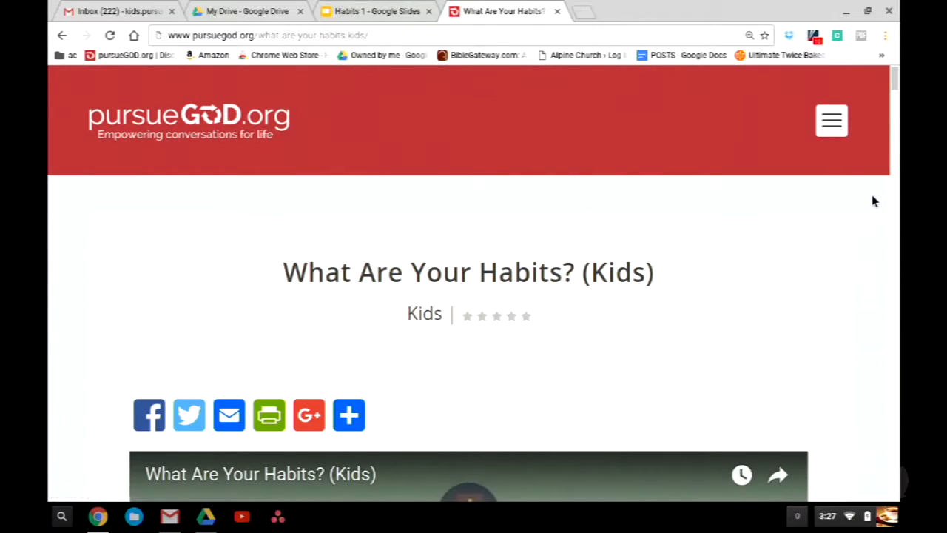
- Download the Large Group Slides (ZIP) from the lesson's Ministry Tools and save it in the Extension folder of Downloads
{"action": "scroll", "coordinate": [872, 197], "scroll_direction": "down", "scroll_amount": 2}
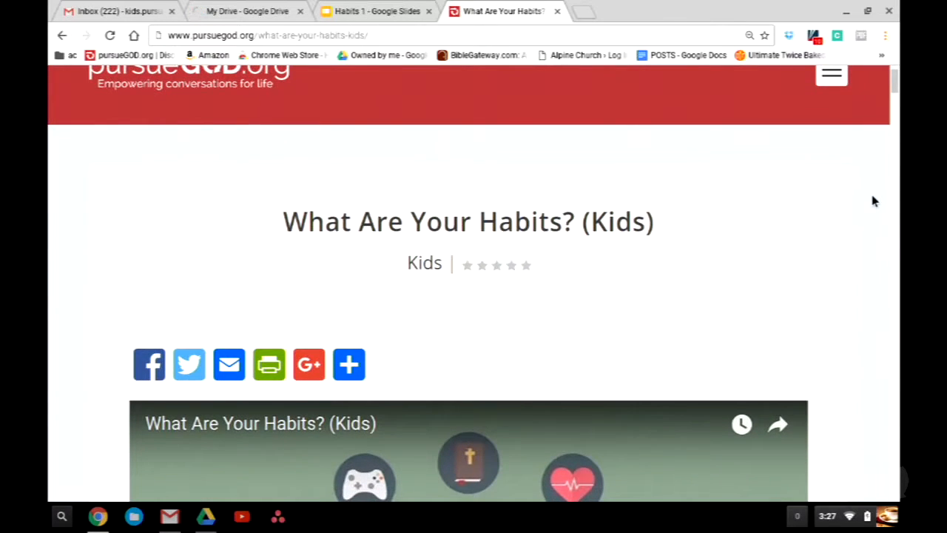
{"action": "scroll", "coordinate": [872, 200], "scroll_direction": "down", "scroll_amount": 2}
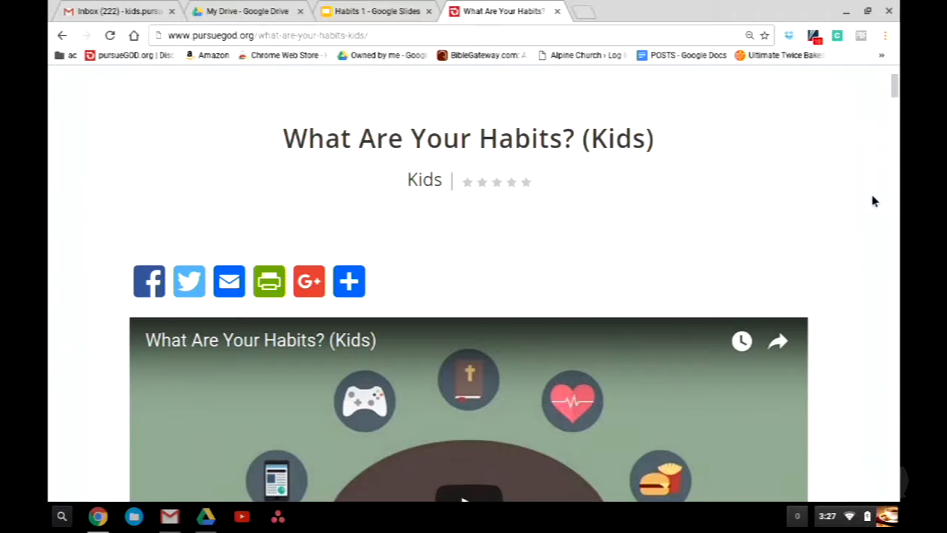
{"action": "scroll", "coordinate": [872, 200], "scroll_direction": "down", "scroll_amount": 1}
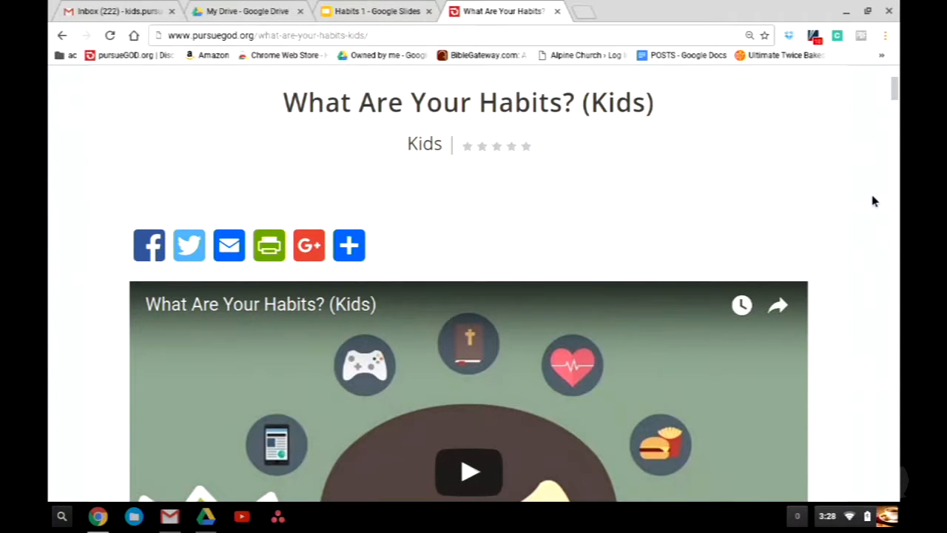
{"action": "scroll", "coordinate": [872, 201], "scroll_direction": "down", "scroll_amount": 4}
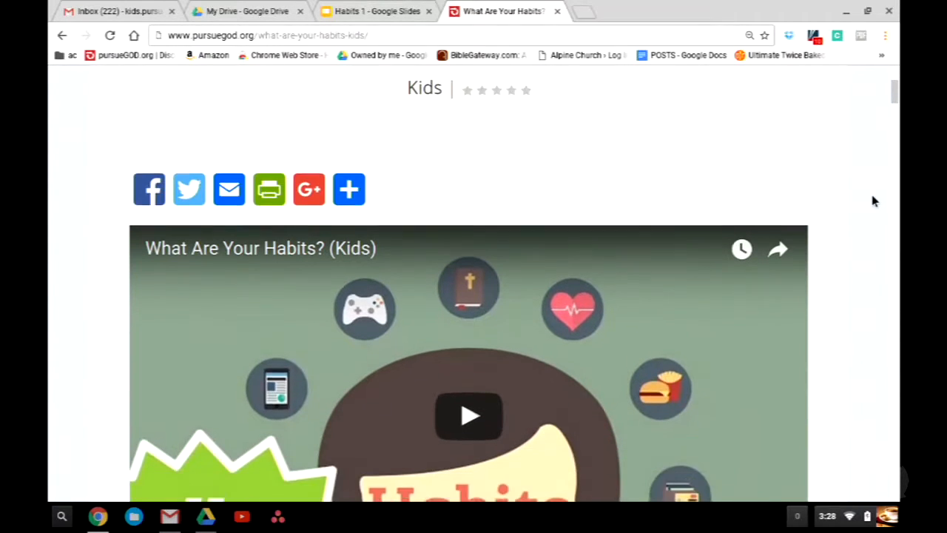
{"action": "scroll", "coordinate": [873, 201], "scroll_direction": "down", "scroll_amount": 2}
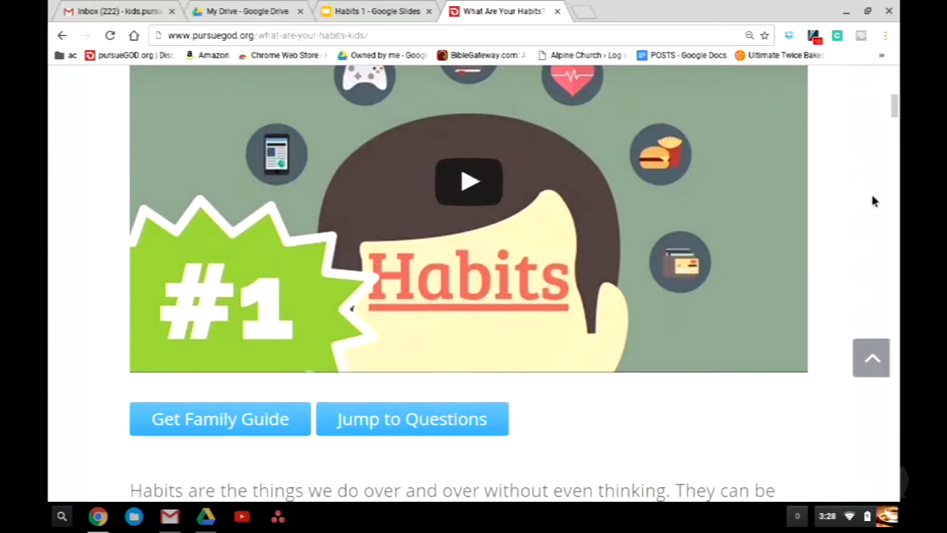
{"action": "scroll", "coordinate": [873, 201], "scroll_direction": "down", "scroll_amount": 1}
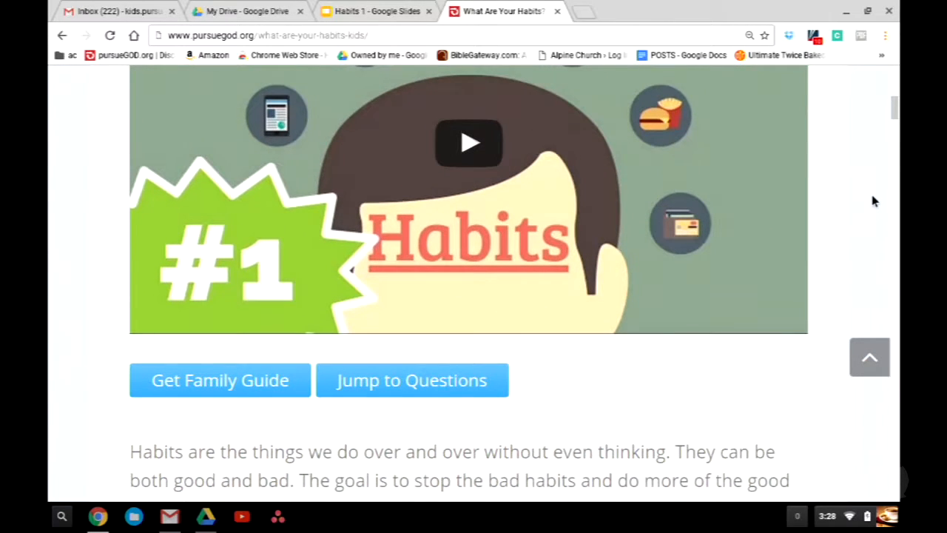
{"action": "scroll", "coordinate": [872, 201], "scroll_direction": "down", "scroll_amount": 10}
{"action": "scroll", "coordinate": [873, 200], "scroll_direction": "down", "scroll_amount": 15}
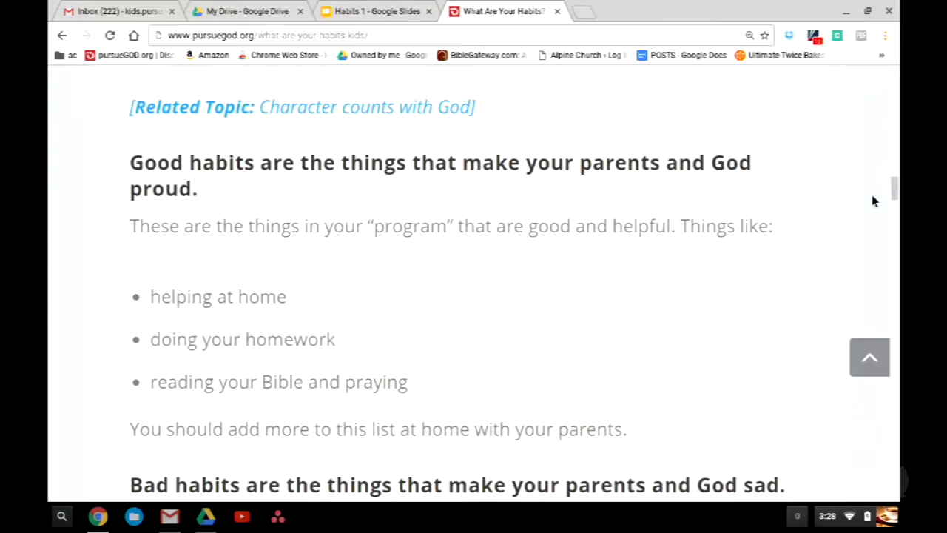
{"action": "scroll", "coordinate": [873, 200], "scroll_direction": "down", "scroll_amount": 12}
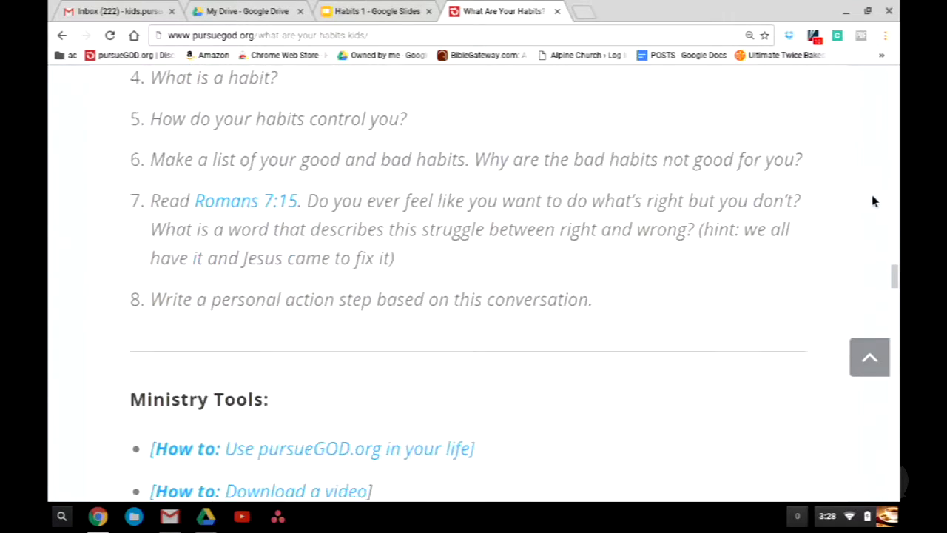
{"action": "scroll", "coordinate": [873, 201], "scroll_direction": "down", "scroll_amount": 1}
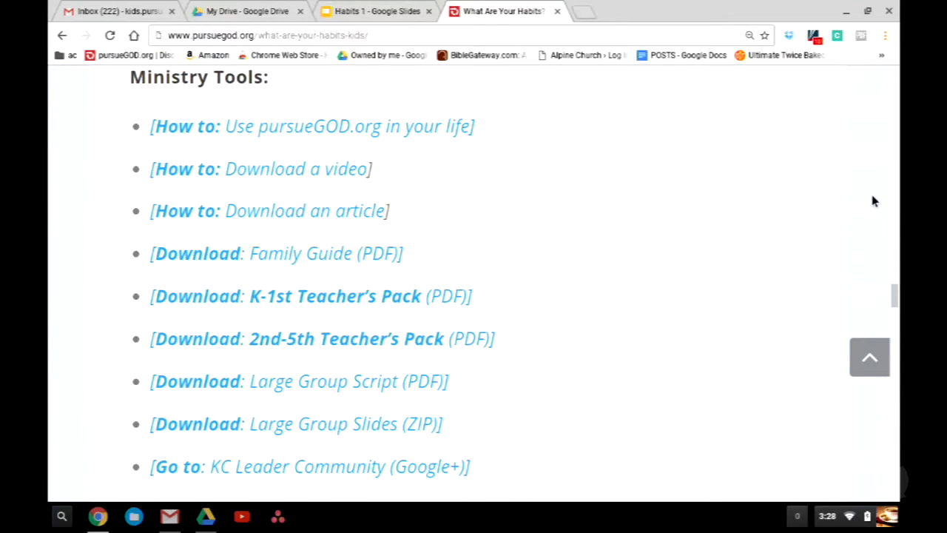
{"action": "scroll", "coordinate": [872, 200], "scroll_direction": "up", "scroll_amount": 1}
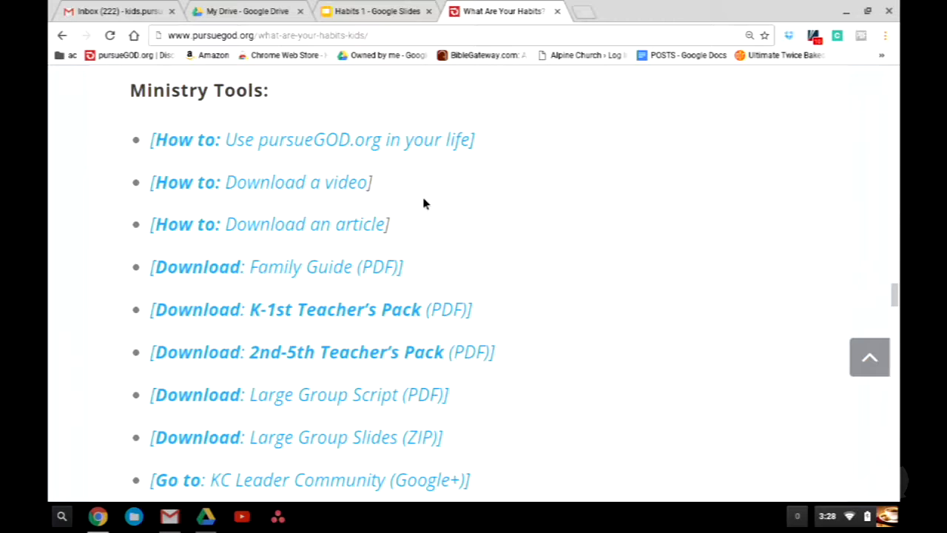
{"action": "scroll", "coordinate": [455, 264], "scroll_direction": "down", "scroll_amount": 2}
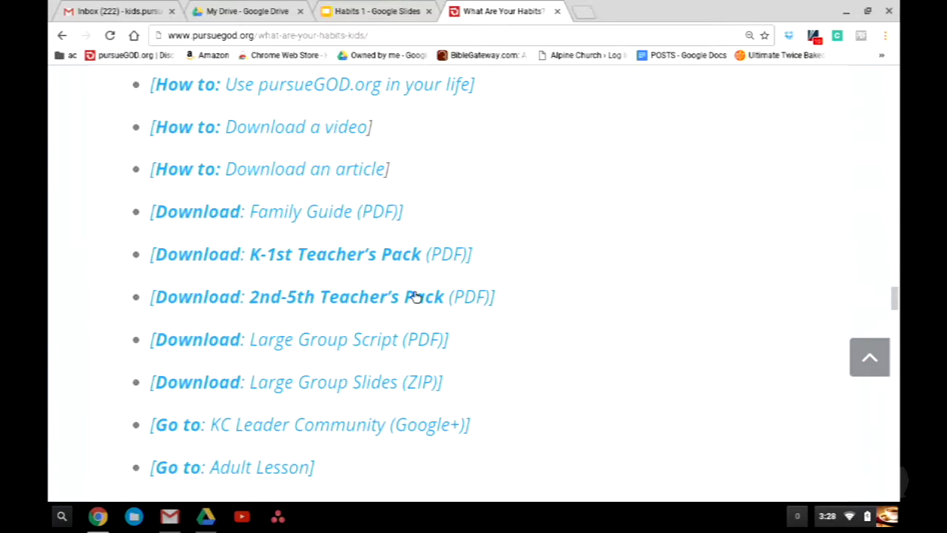
{"action": "left_click", "coordinate": [202, 390]}
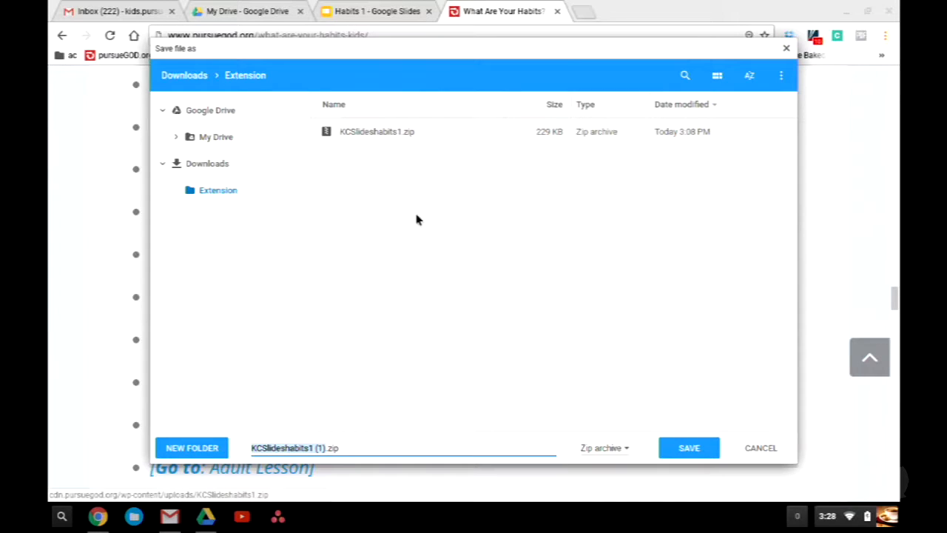
{"action": "left_click", "coordinate": [688, 451]}
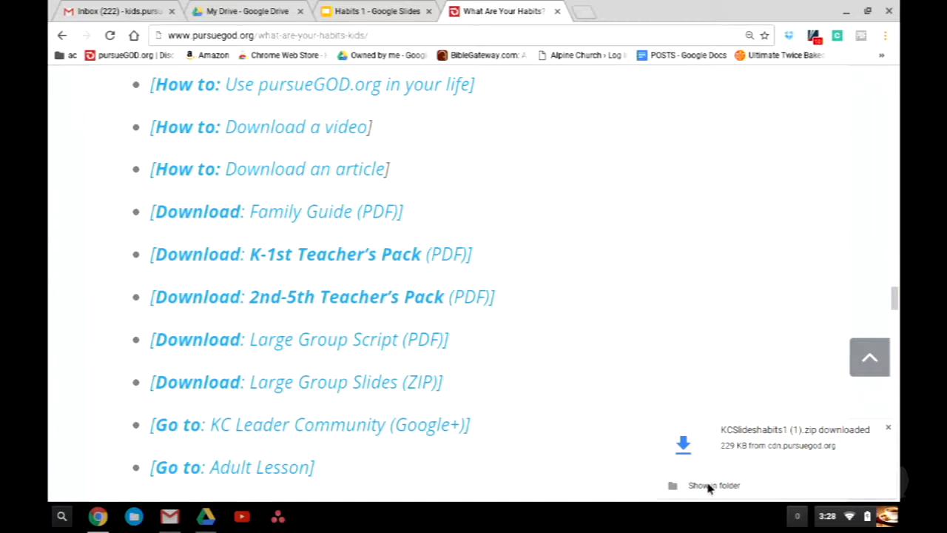
- Show the downloaded zip in its folder and arrange the file window beside a smaller browser window displaying the Habits 1 presentation
{"action": "left_click", "coordinate": [707, 487]}
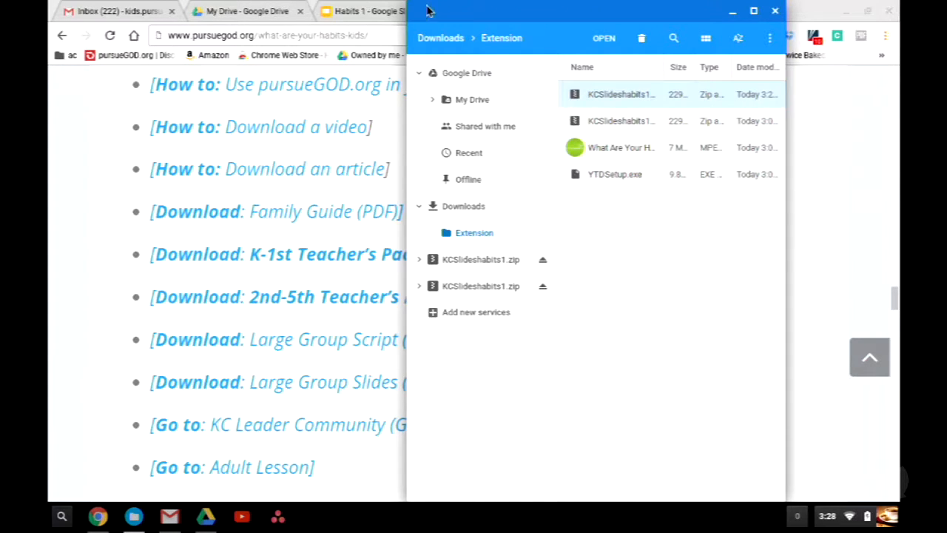
{"action": "left_click", "coordinate": [867, 10]}
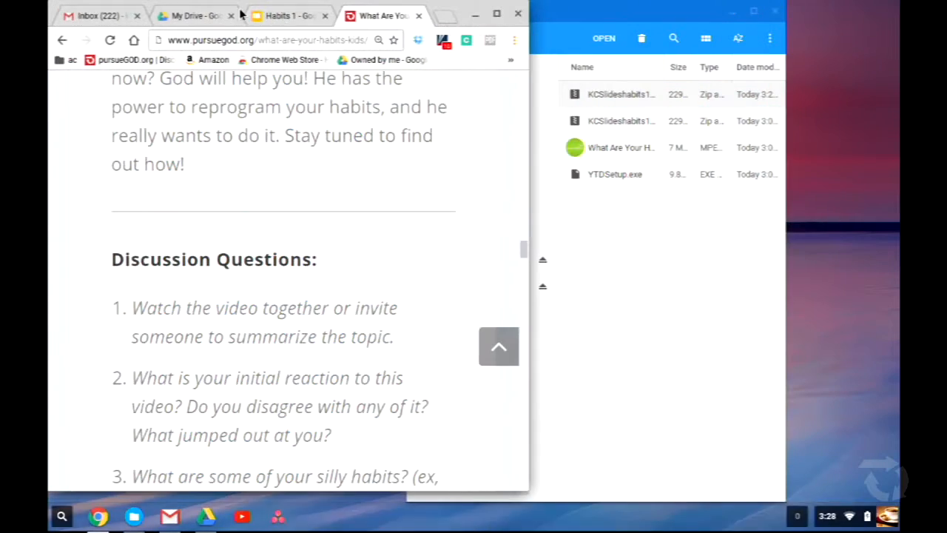
{"action": "left_click", "coordinate": [281, 21]}
{"action": "left_click_drag", "start_coordinate": [626, 19], "coordinate": [742, 21]}
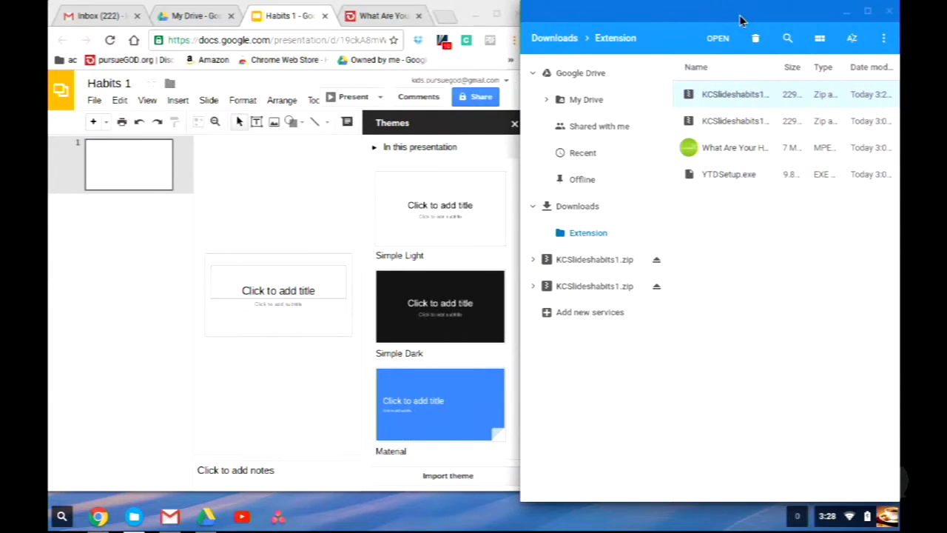
- Open the downloaded KCSlideshabits1 (1).zip archive and the KCSlideshabits1 folder inside it
{"action": "double_click", "coordinate": [742, 99]}
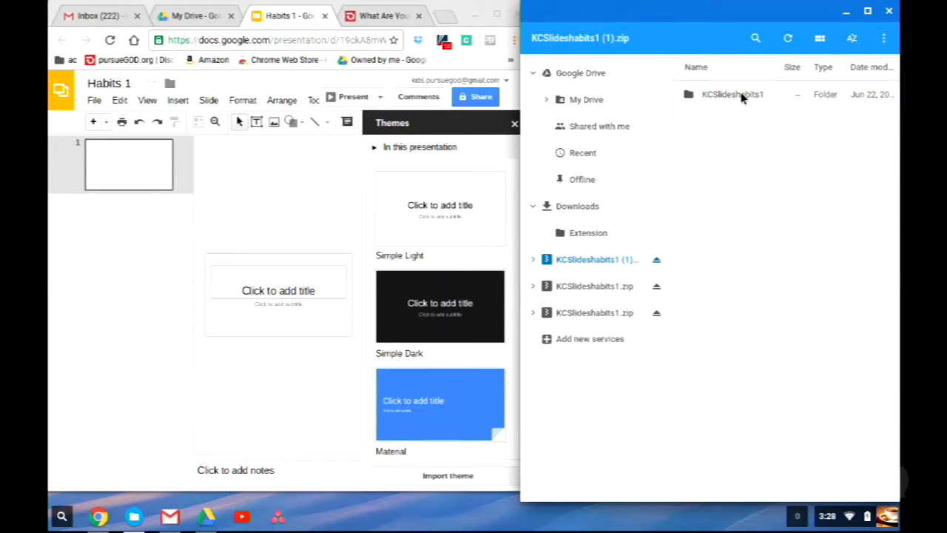
{"action": "double_click", "coordinate": [741, 96]}
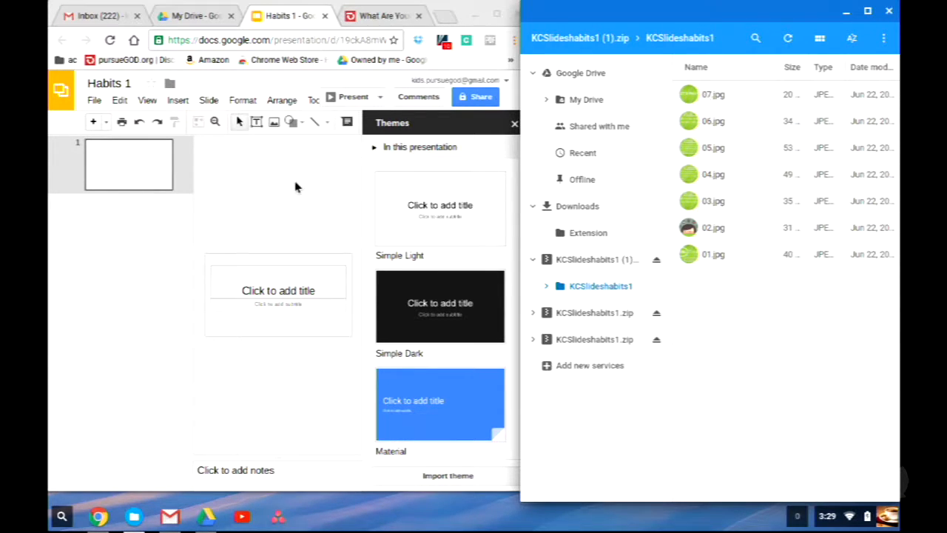
- Add six new slides after the title slide for a total of seven, and dismiss the theme choices
{"action": "left_click", "coordinate": [159, 241]}
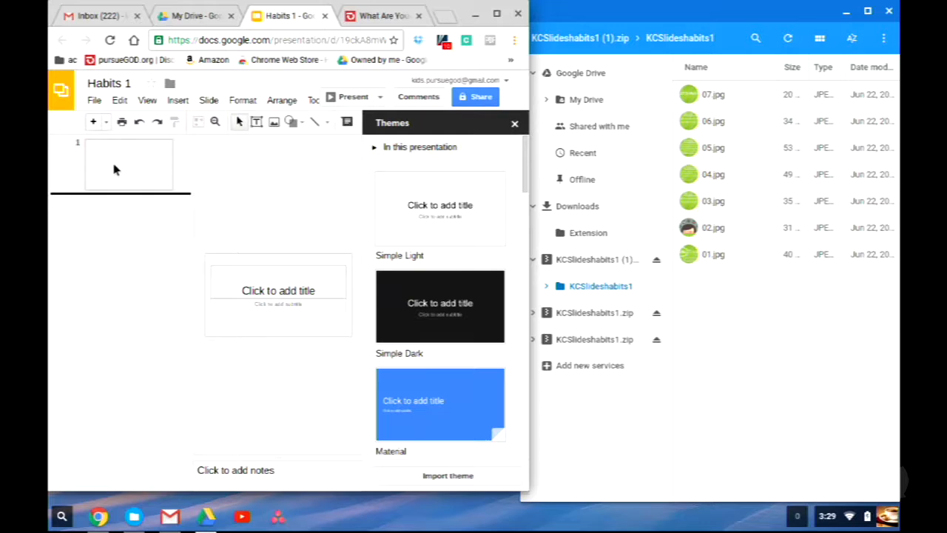
{"action": "left_click", "coordinate": [93, 123]}
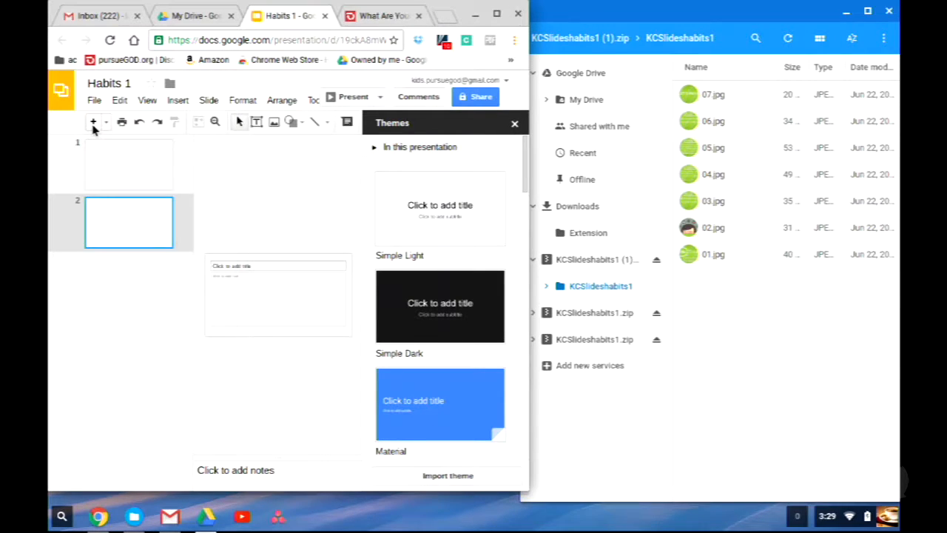
{"action": "left_click", "coordinate": [94, 123]}
{"action": "left_click", "coordinate": [93, 123]}
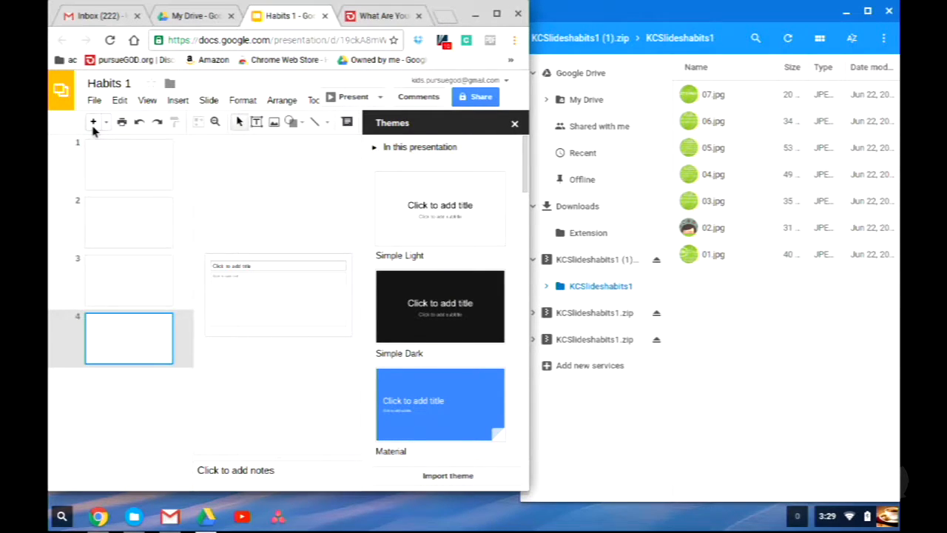
{"action": "left_click", "coordinate": [94, 123]}
{"action": "left_click", "coordinate": [93, 122]}
{"action": "left_click", "coordinate": [94, 123]}
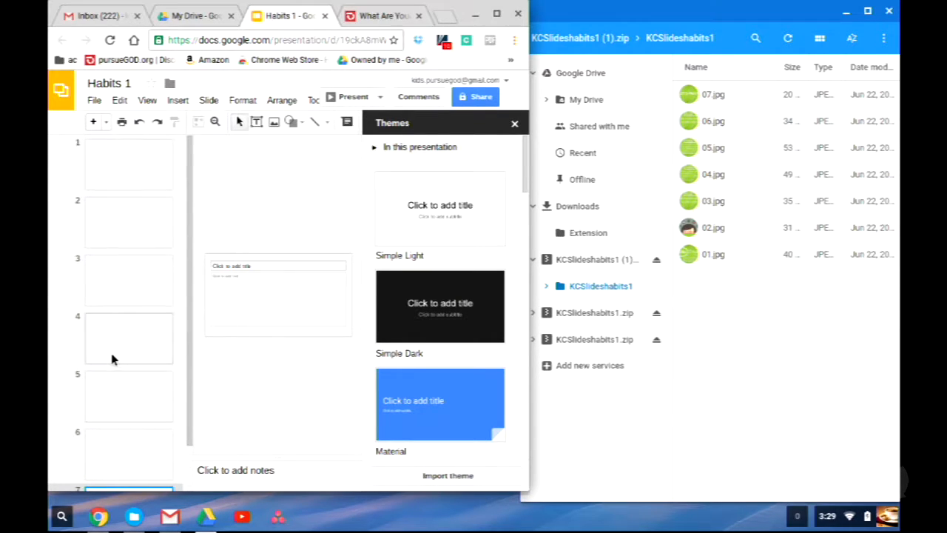
{"action": "scroll", "coordinate": [143, 181], "scroll_direction": "up", "scroll_amount": 2}
{"action": "left_click", "coordinate": [515, 123]}
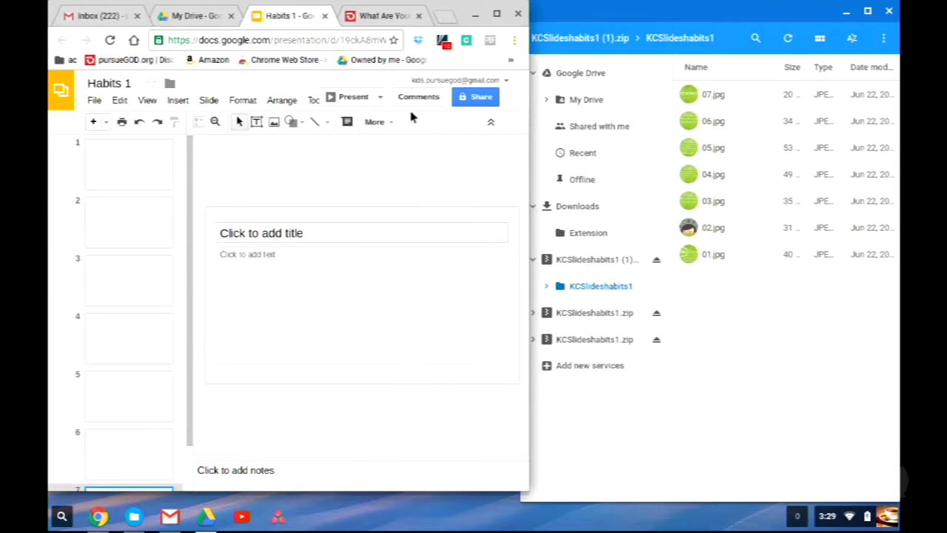
- Insert the image 01.jpg from the KCSlideshabits1 folder onto slide 1
{"action": "left_click", "coordinate": [152, 152]}
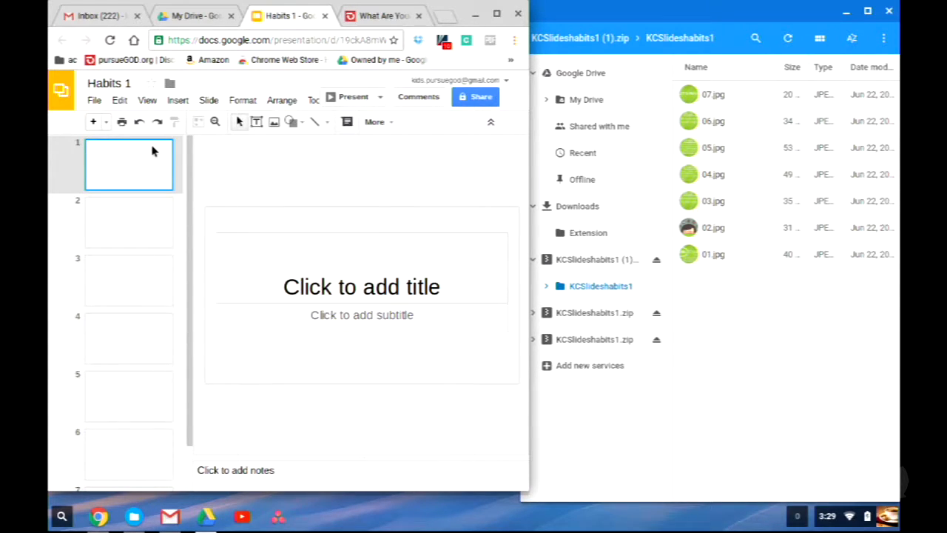
{"action": "left_click", "coordinate": [177, 101]}
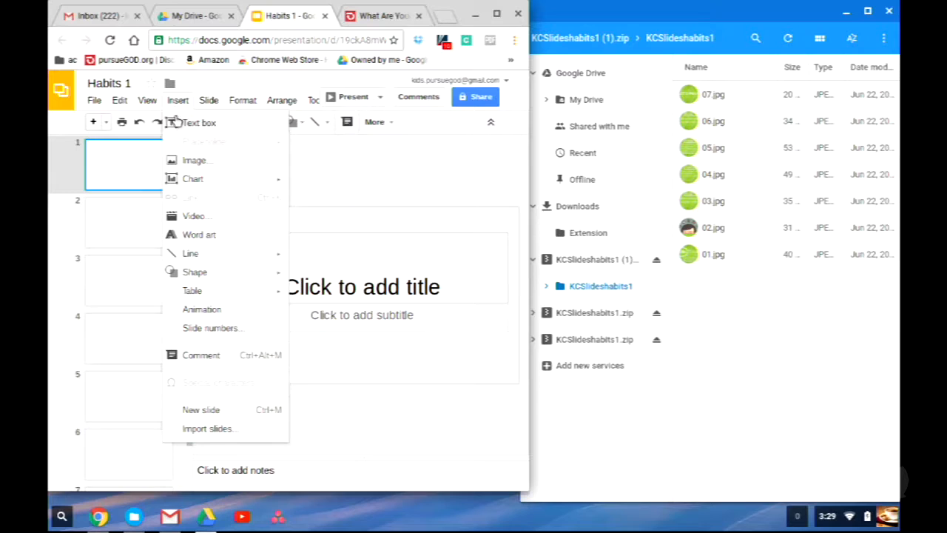
{"action": "left_click", "coordinate": [188, 160]}
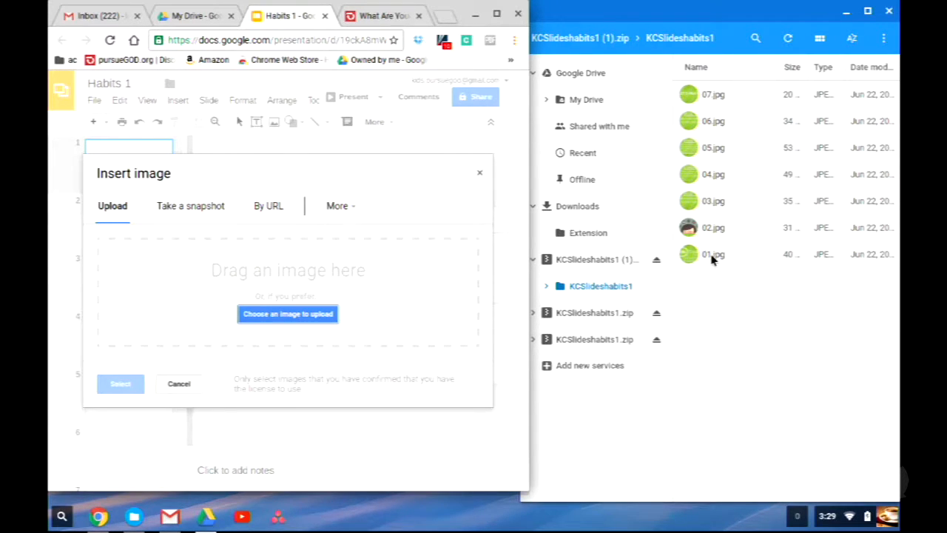
{"action": "left_click_drag", "start_coordinate": [710, 256], "coordinate": [233, 274]}
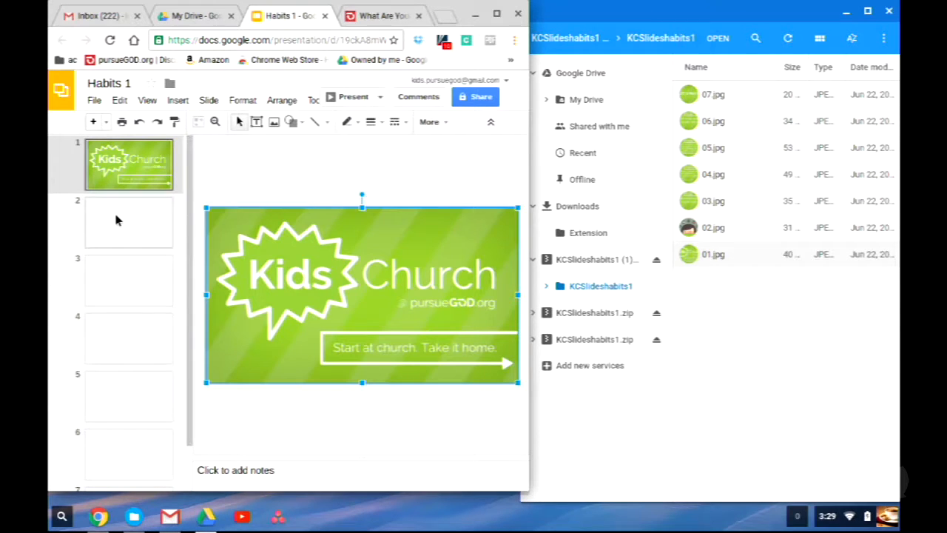
- Insert the images 02.jpg to 07.jpg from the KCSlideshabits1 folder onto slides 2 to 7, one per slide
{"action": "left_click", "coordinate": [115, 219]}
{"action": "left_click", "coordinate": [177, 101]}
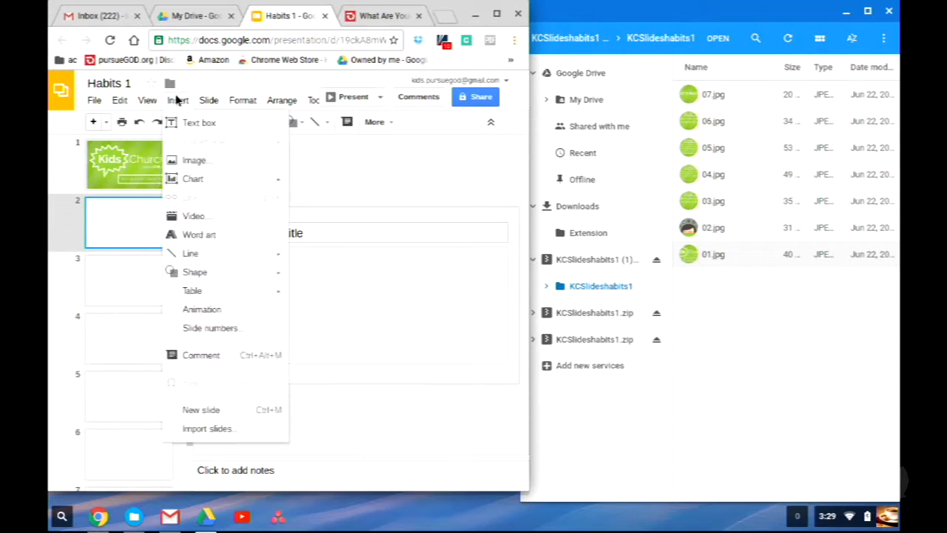
{"action": "left_click", "coordinate": [192, 159]}
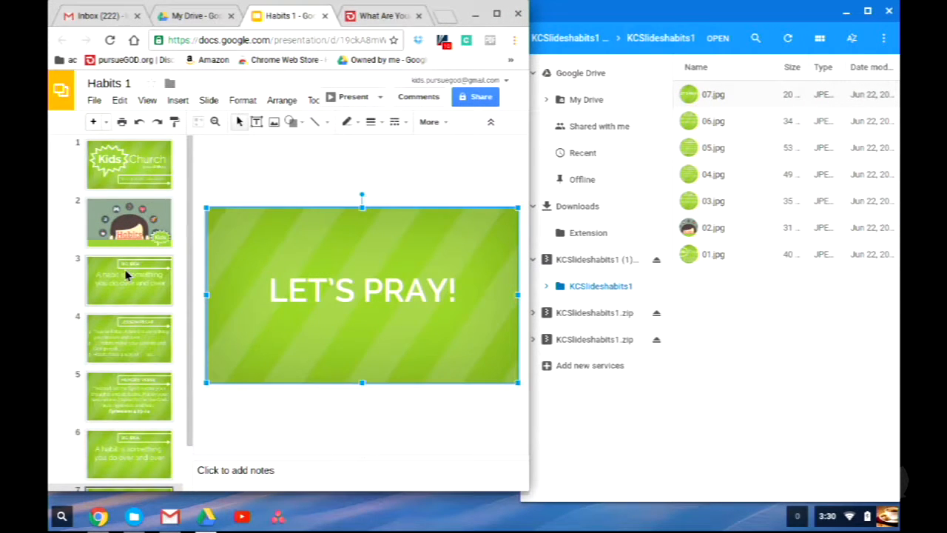
- Close the file window and maximize the browser window with the Habits 1 presentation
{"action": "left_click", "coordinate": [889, 22]}
{"action": "left_click", "coordinate": [889, 12]}
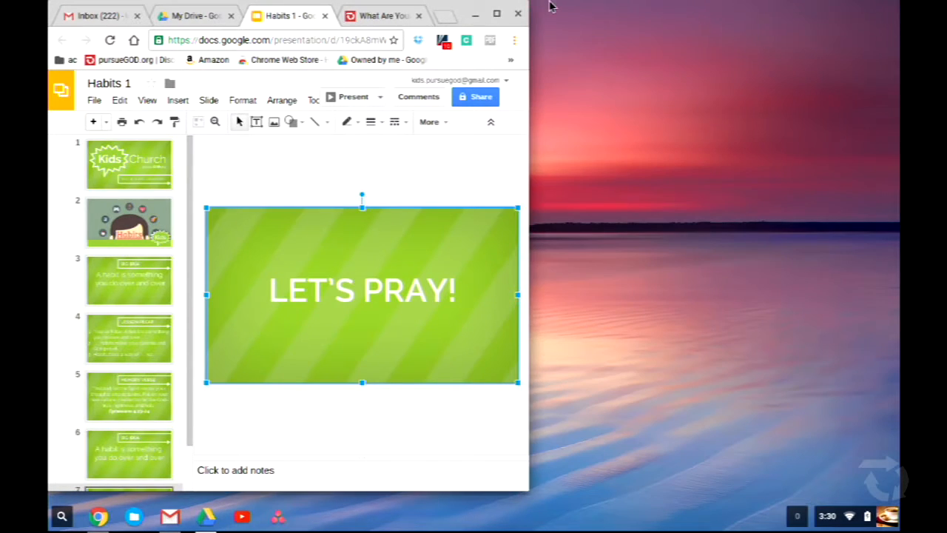
{"action": "left_click", "coordinate": [500, 13]}
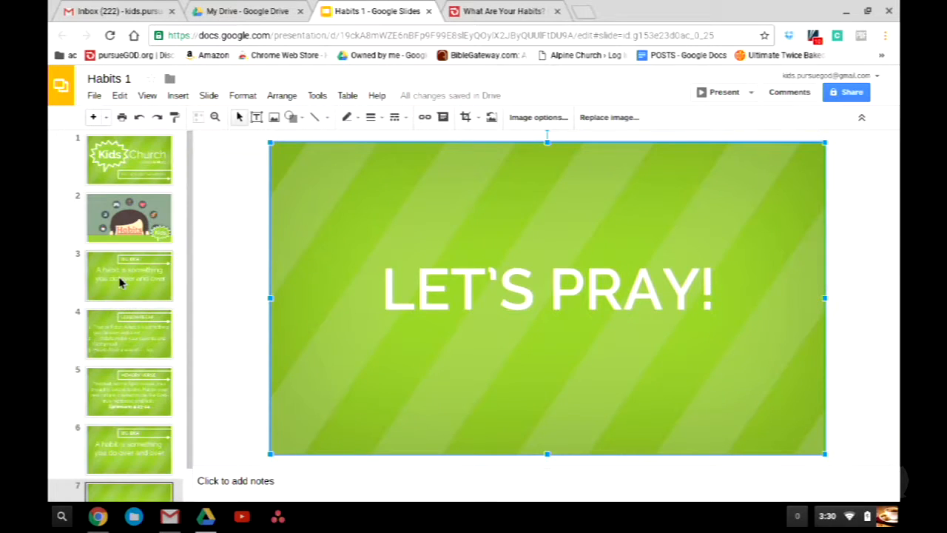
- Add a blank slide between the first Big Idea slide and the Lesson Recap slide and leave it selected
{"action": "left_click", "coordinate": [121, 281]}
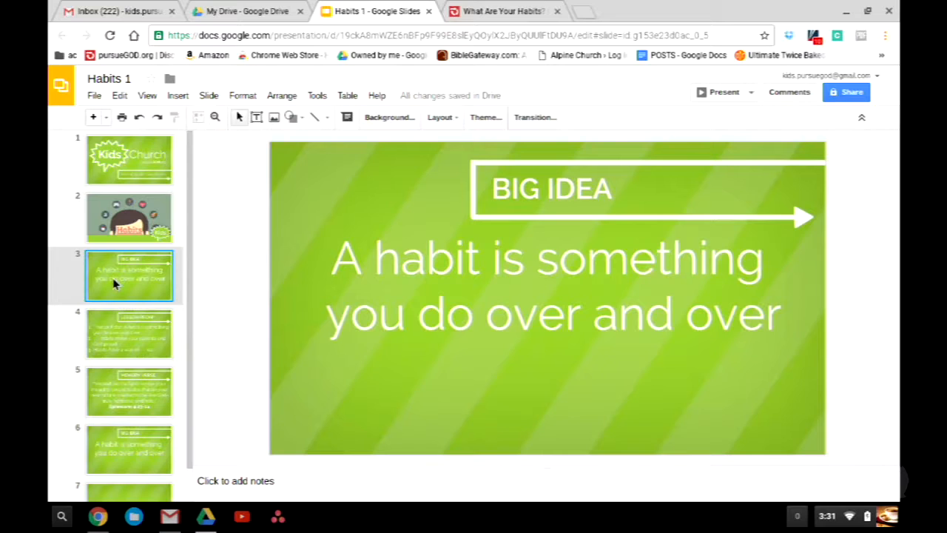
{"action": "left_click", "coordinate": [93, 118]}
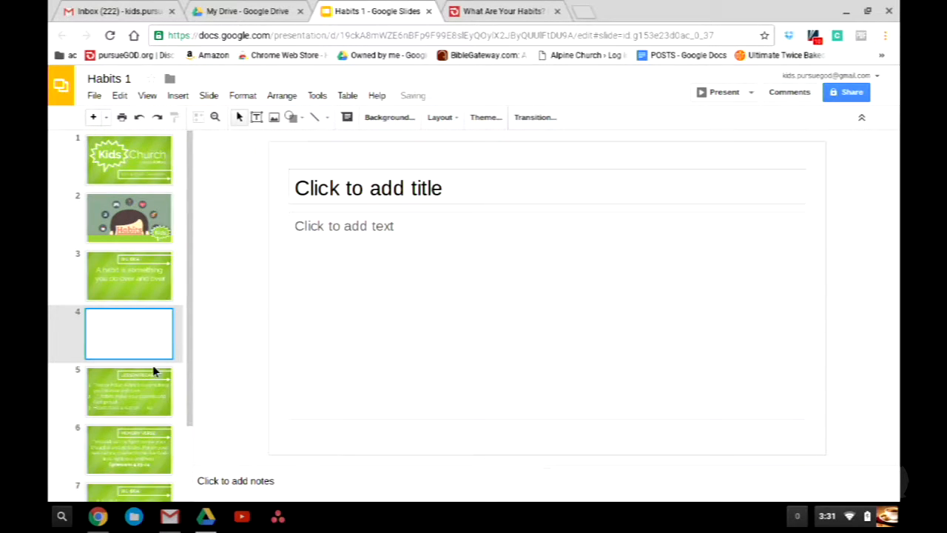
{"action": "left_click", "coordinate": [136, 392]}
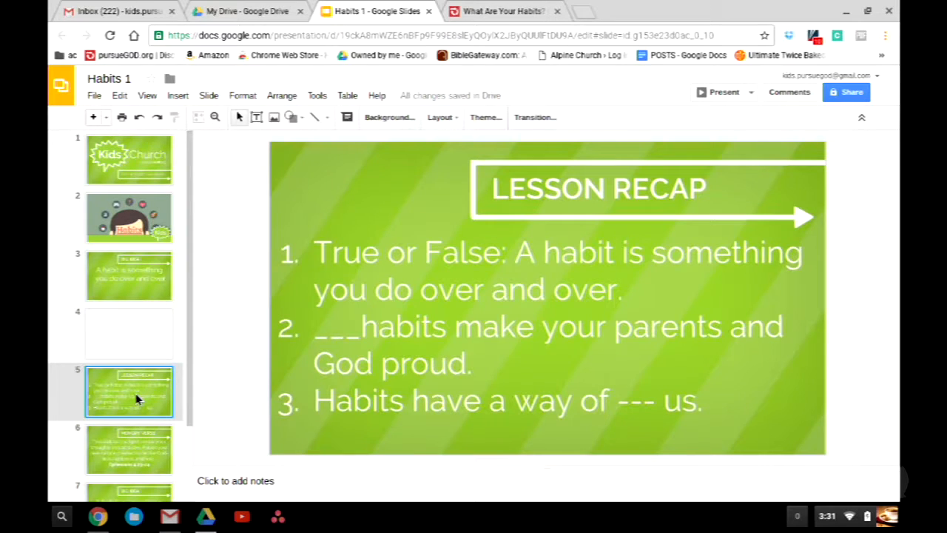
{"action": "left_click", "coordinate": [136, 341]}
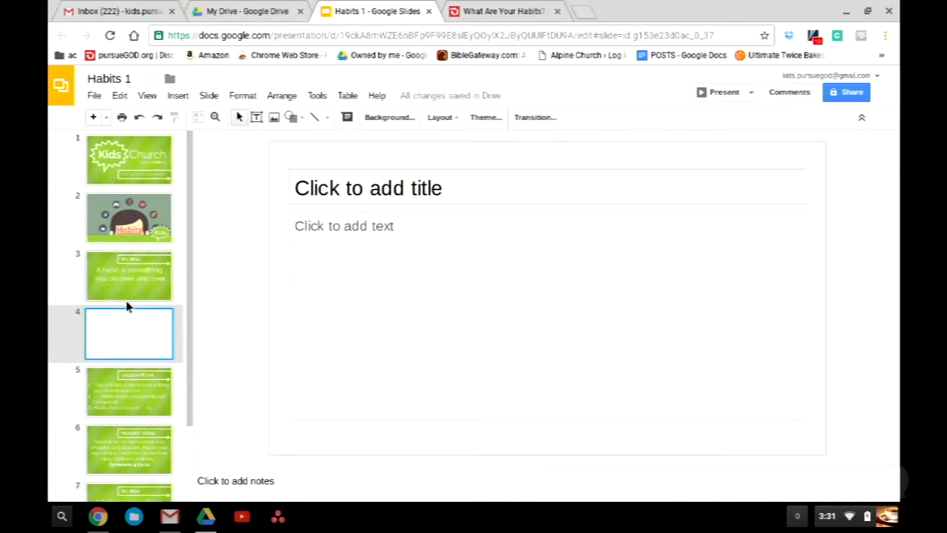
- Return to the "What Are Your Habits? (Kids)" lesson page, start its video and open it on YouTube
{"action": "left_click", "coordinate": [481, 20]}
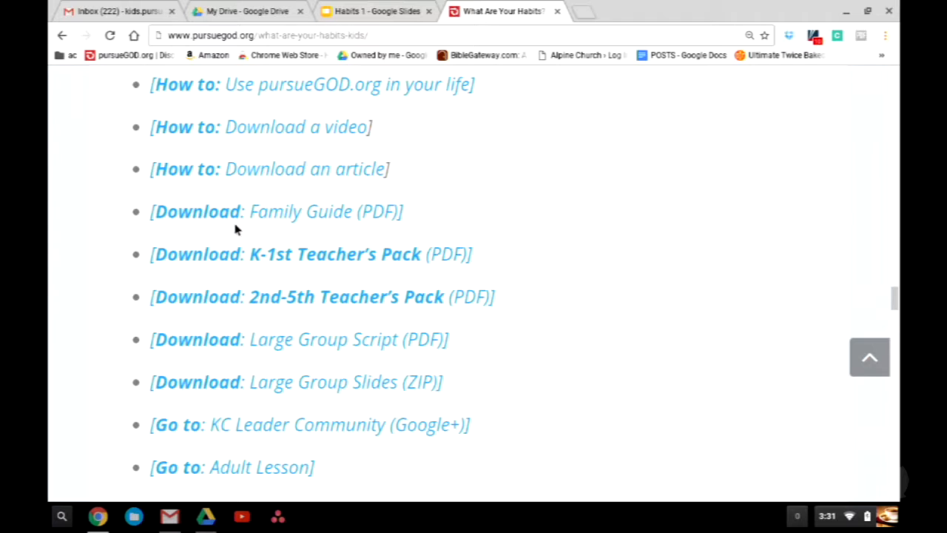
{"action": "scroll", "coordinate": [352, 331], "scroll_direction": "up", "scroll_amount": 4}
{"action": "scroll", "coordinate": [352, 332], "scroll_direction": "up", "scroll_amount": 10}
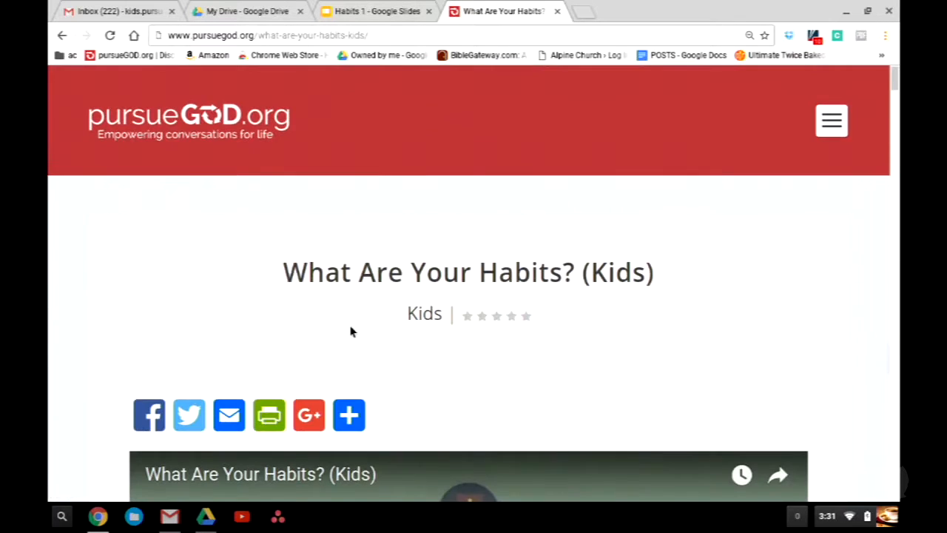
{"action": "scroll", "coordinate": [352, 332], "scroll_direction": "down", "scroll_amount": 4}
{"action": "scroll", "coordinate": [352, 332], "scroll_direction": "down", "scroll_amount": 3}
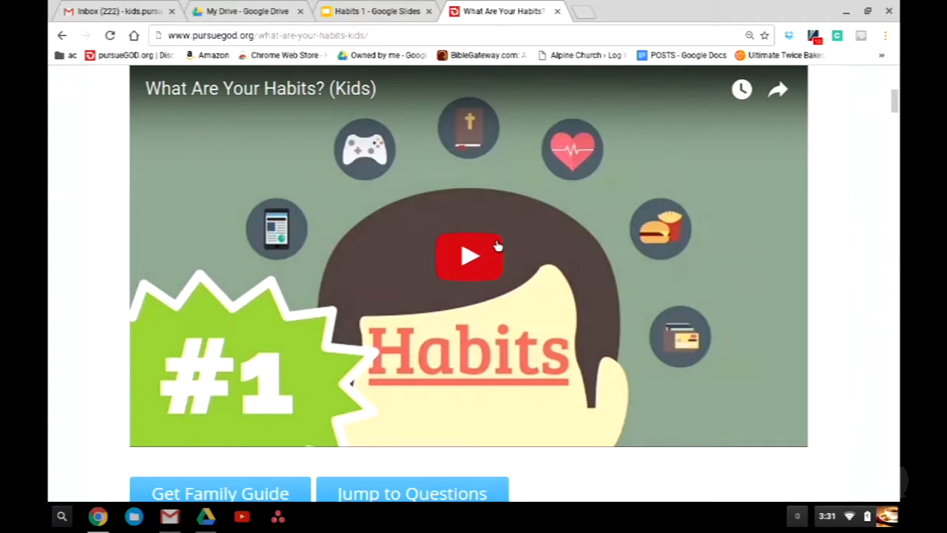
{"action": "left_click", "coordinate": [375, 38]}
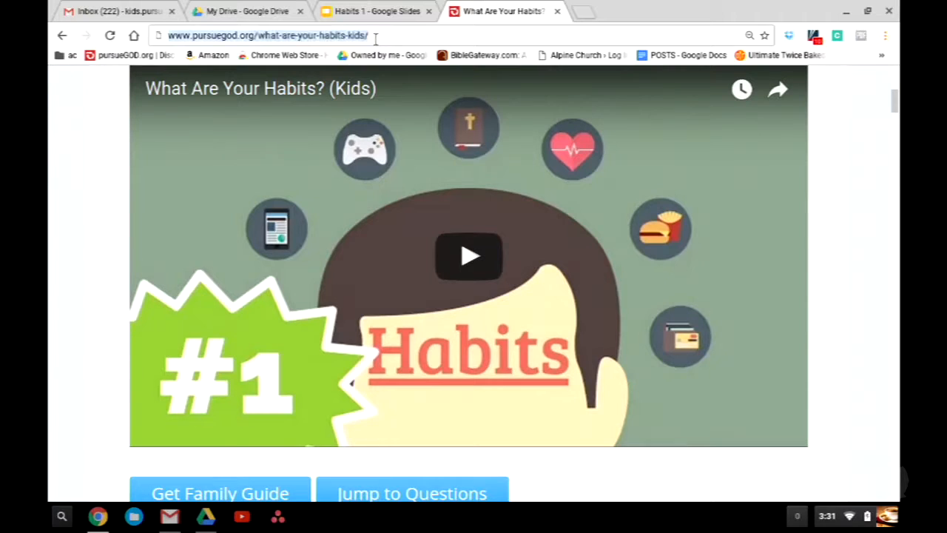
{"action": "left_click", "coordinate": [485, 249]}
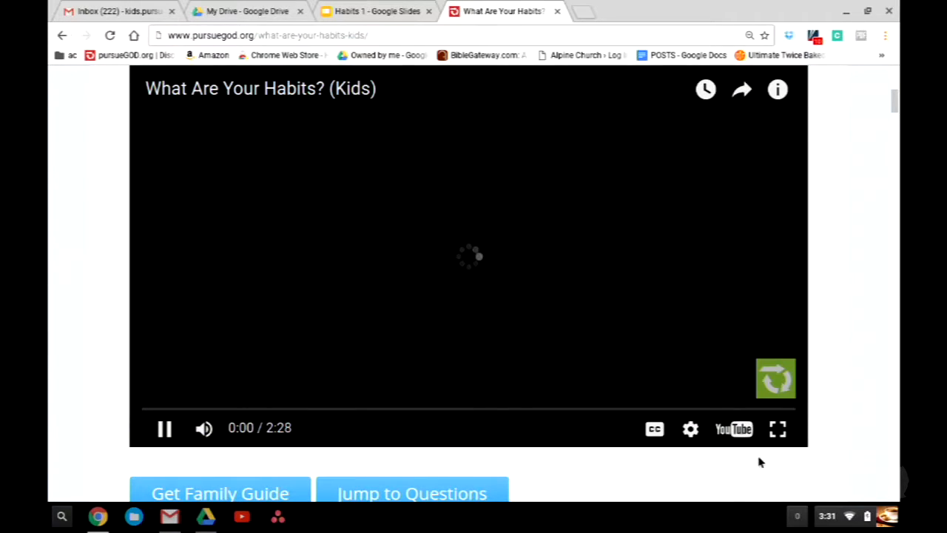
{"action": "left_click", "coordinate": [737, 429]}
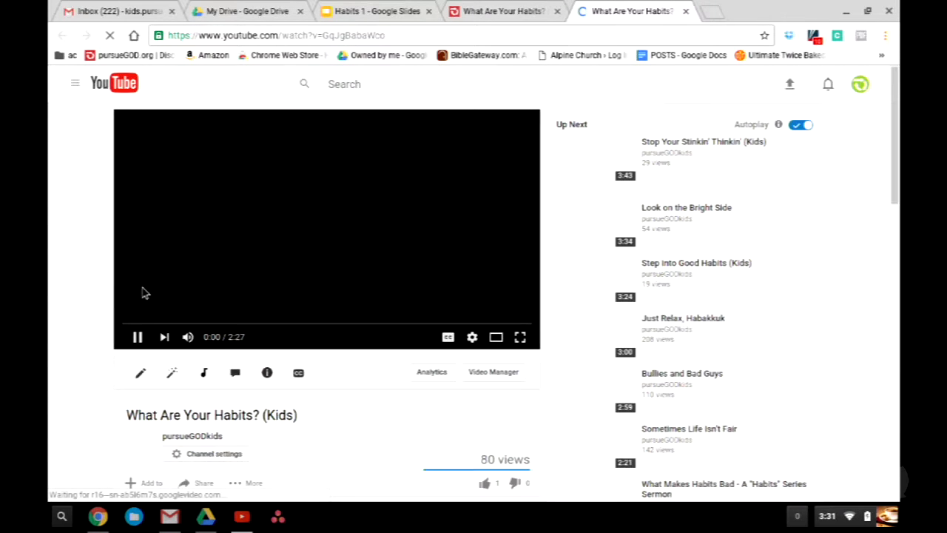
- Pause the YouTube video and copy its web address
{"action": "left_click", "coordinate": [138, 338]}
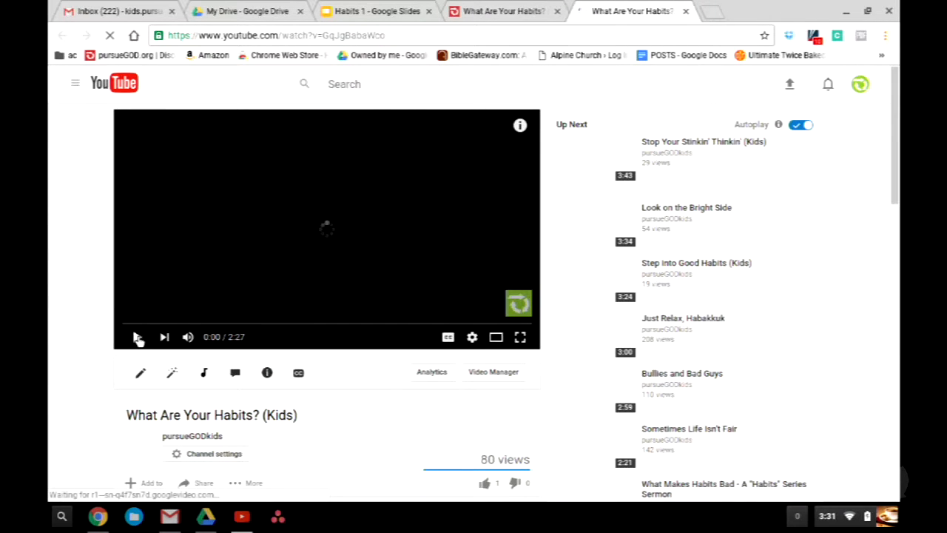
{"action": "left_click", "coordinate": [320, 34]}
{"action": "key", "text": "ctrl+c"}
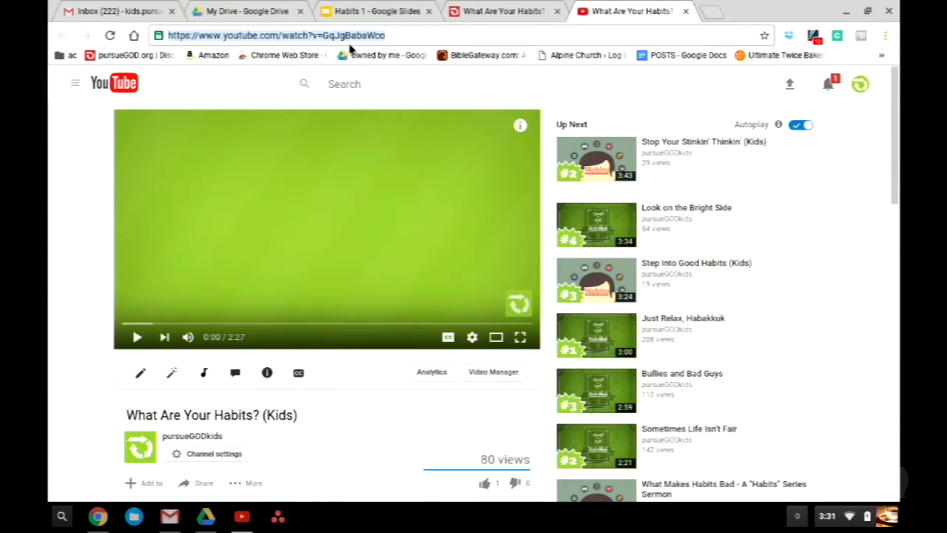
- Insert the "What Are Your Habits? (Kids)" video on slide 4 of Habits 1, finding it with the copied YouTube address
{"action": "left_click", "coordinate": [360, 12]}
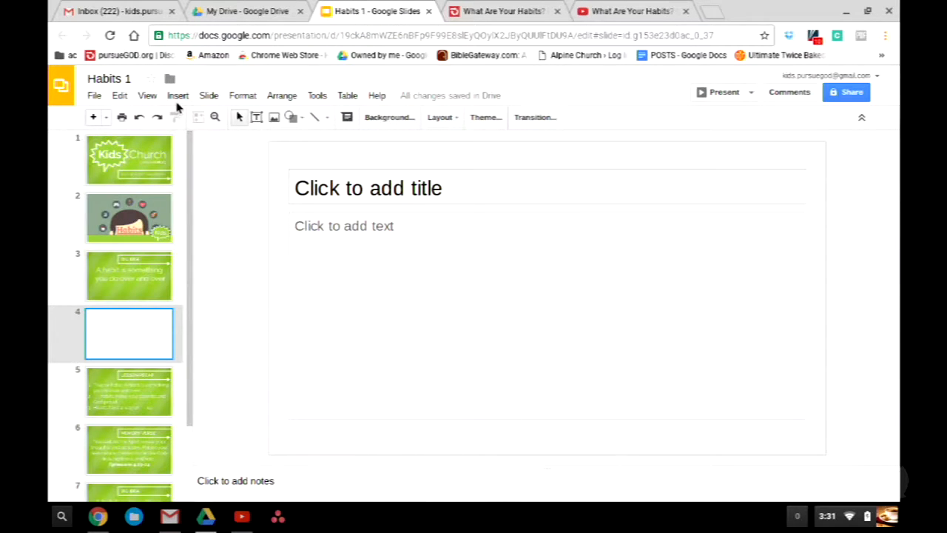
{"action": "left_click", "coordinate": [177, 97]}
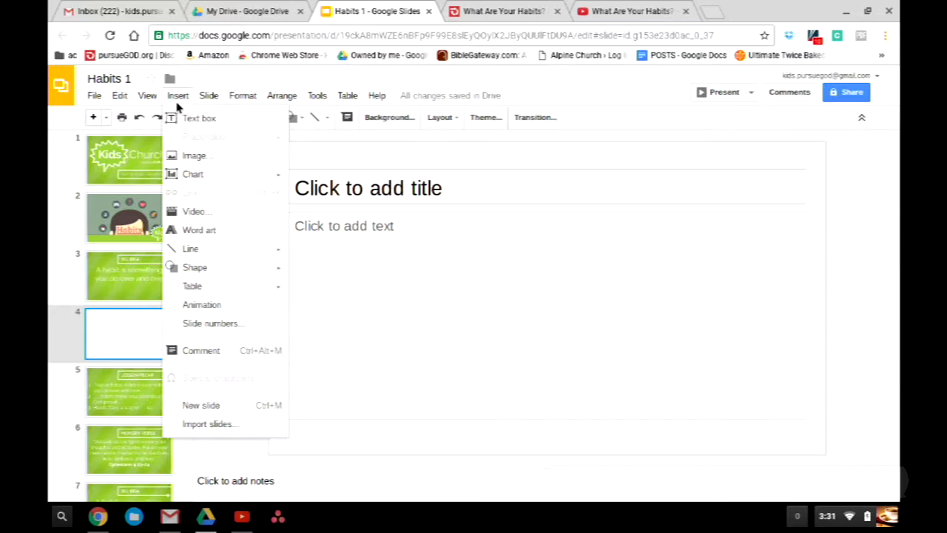
{"action": "left_click", "coordinate": [194, 212]}
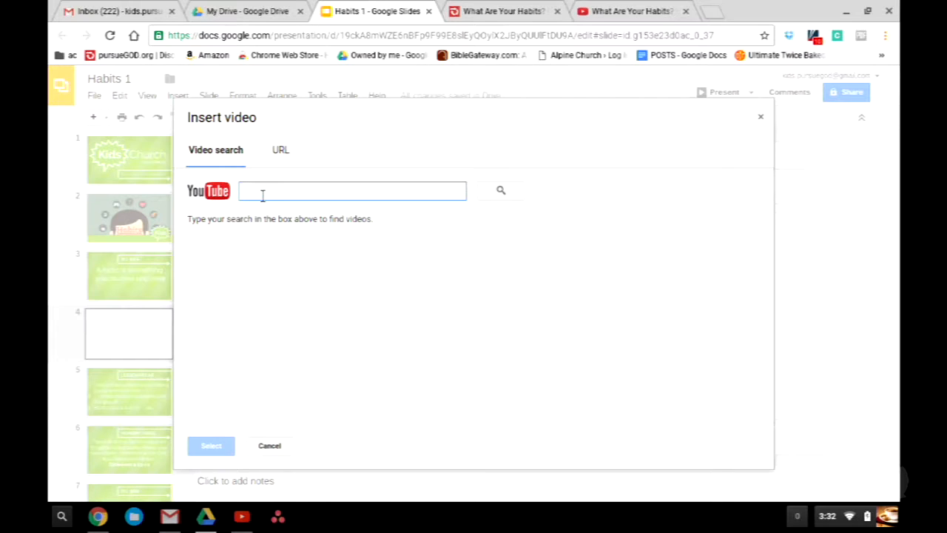
{"action": "key", "text": "ctrl+v"}
{"action": "left_click", "coordinate": [501, 190]}
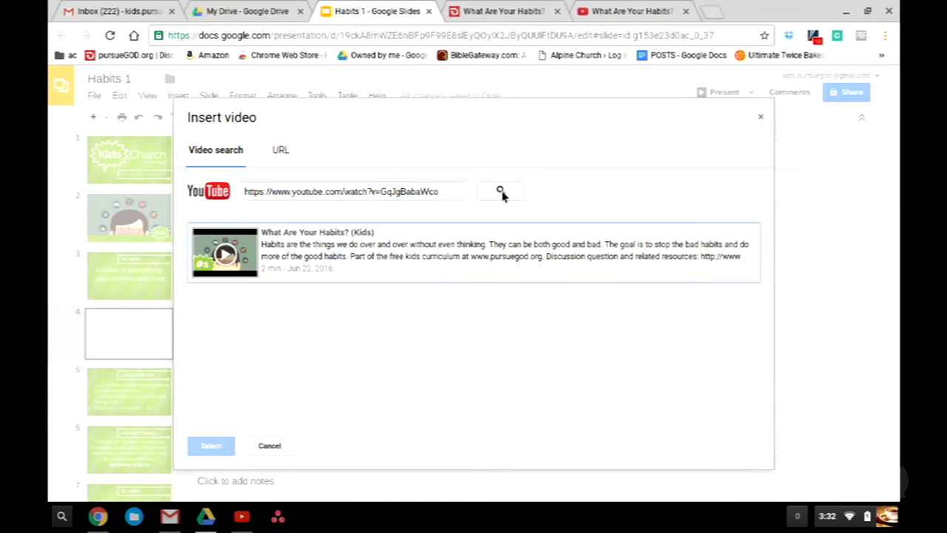
{"action": "left_click", "coordinate": [415, 247]}
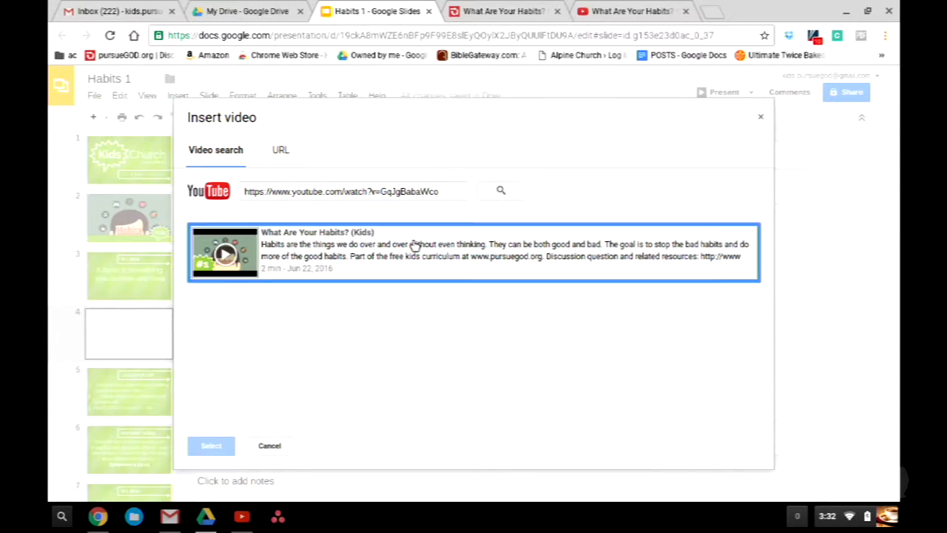
{"action": "left_click", "coordinate": [217, 446]}
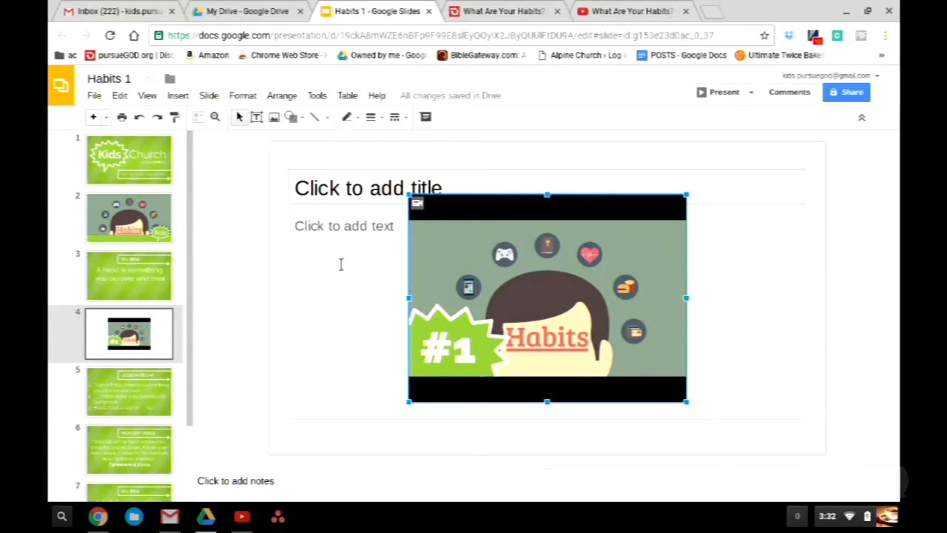
- Delete the empty title and text placeholders from the video slide
{"action": "left_click", "coordinate": [287, 188]}
{"action": "key", "text": "Delete"}
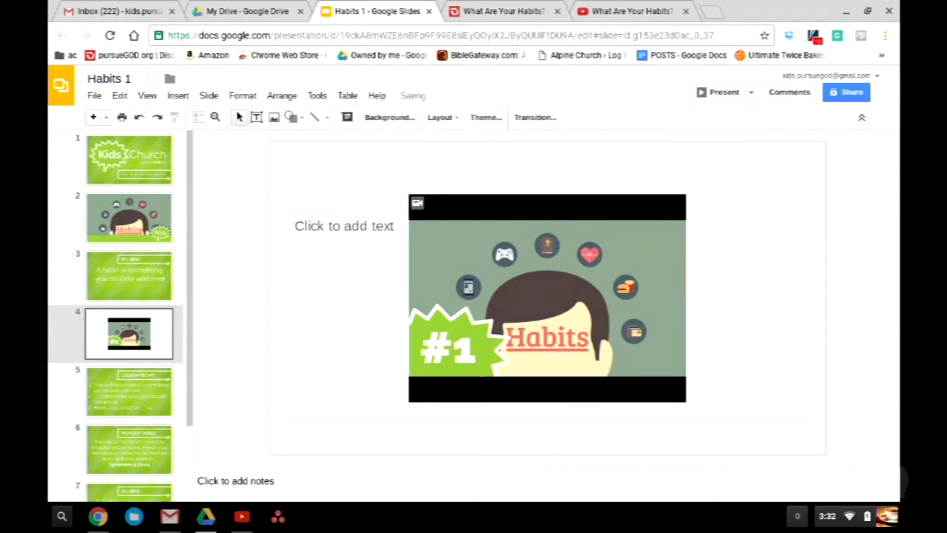
{"action": "left_click", "coordinate": [289, 239]}
{"action": "key", "text": "Delete"}
- Enlarge the video on slide 4 to the full slide height and center it horizontally
{"action": "left_click_drag", "start_coordinate": [455, 235], "coordinate": [374, 186]}
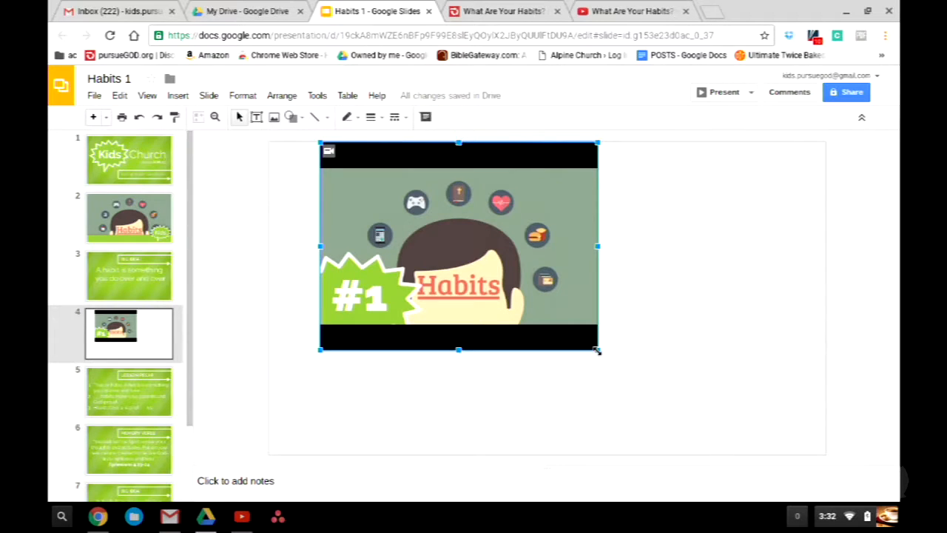
{"action": "left_click_drag", "start_coordinate": [598, 350], "coordinate": [735, 440]}
{"action": "left_click_drag", "start_coordinate": [525, 243], "coordinate": [548, 239]}
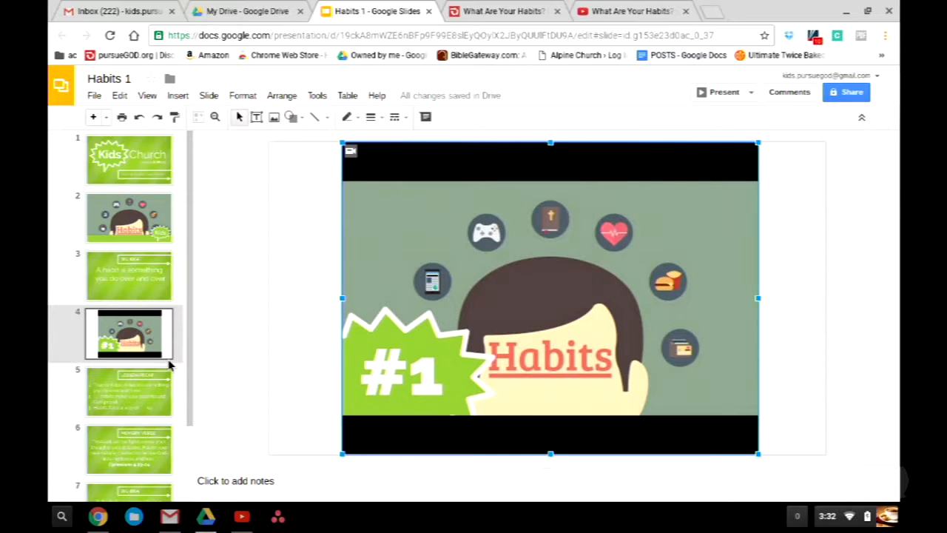
- Review the Lesson Recap, Memory Verse and second Big Idea slides that follow the video
{"action": "scroll", "coordinate": [169, 364], "scroll_direction": "down", "scroll_amount": 3}
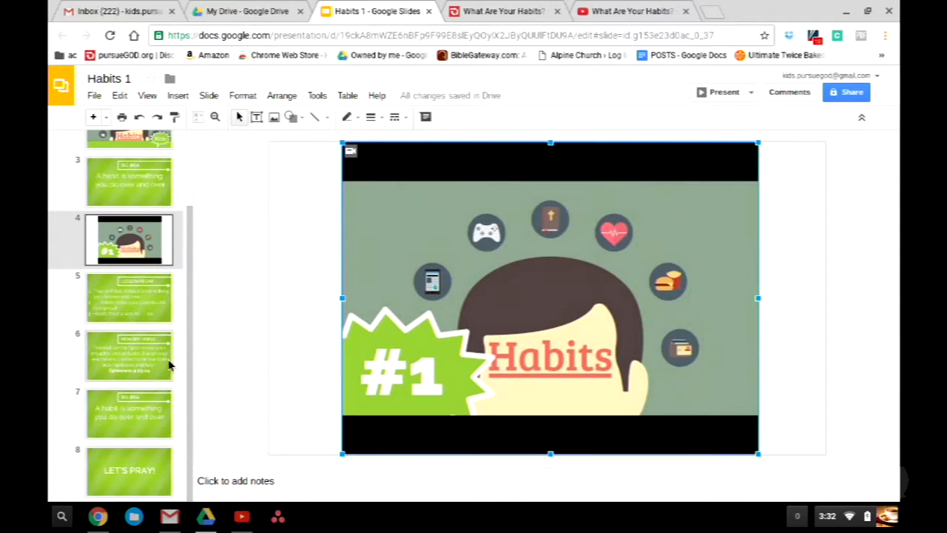
{"action": "left_click", "coordinate": [107, 286]}
{"action": "left_click", "coordinate": [119, 360]}
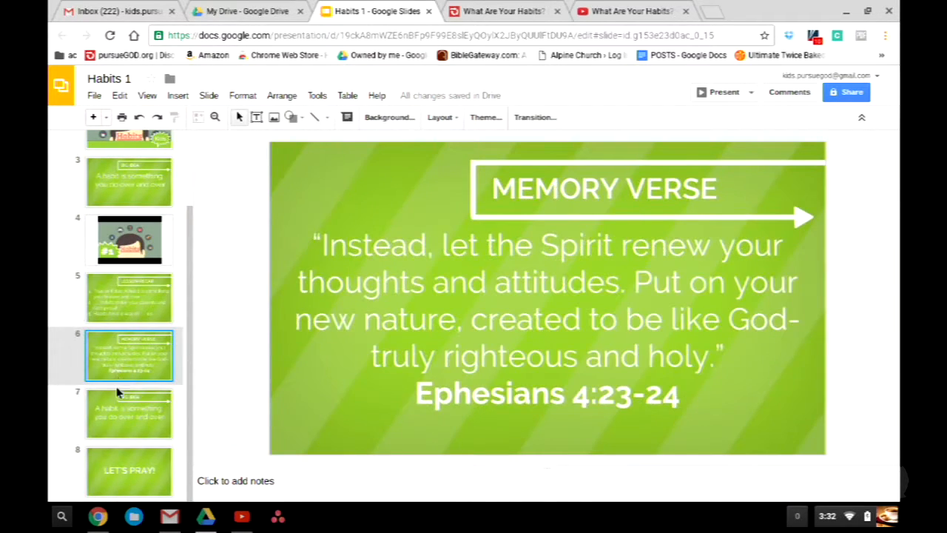
{"action": "left_click", "coordinate": [116, 393]}
{"action": "scroll", "coordinate": [117, 392], "scroll_direction": "up", "scroll_amount": 3}
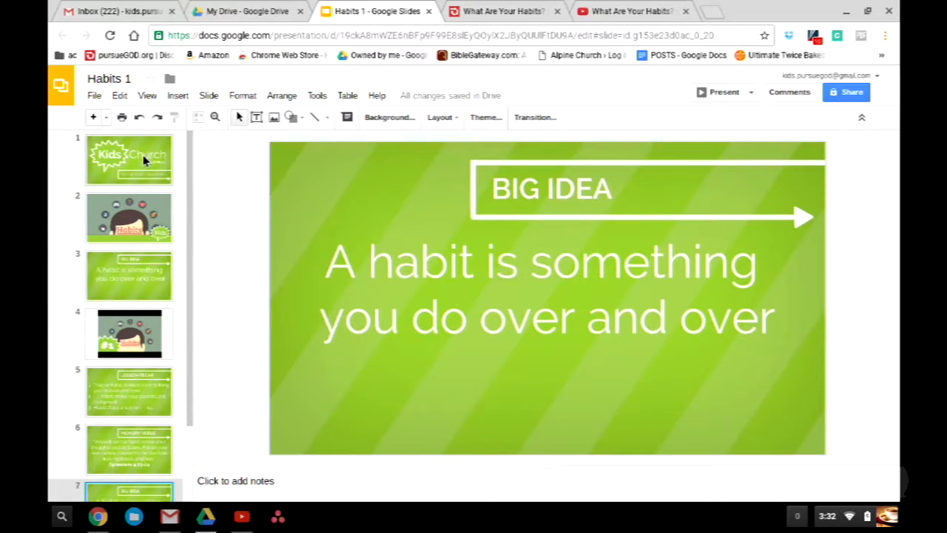